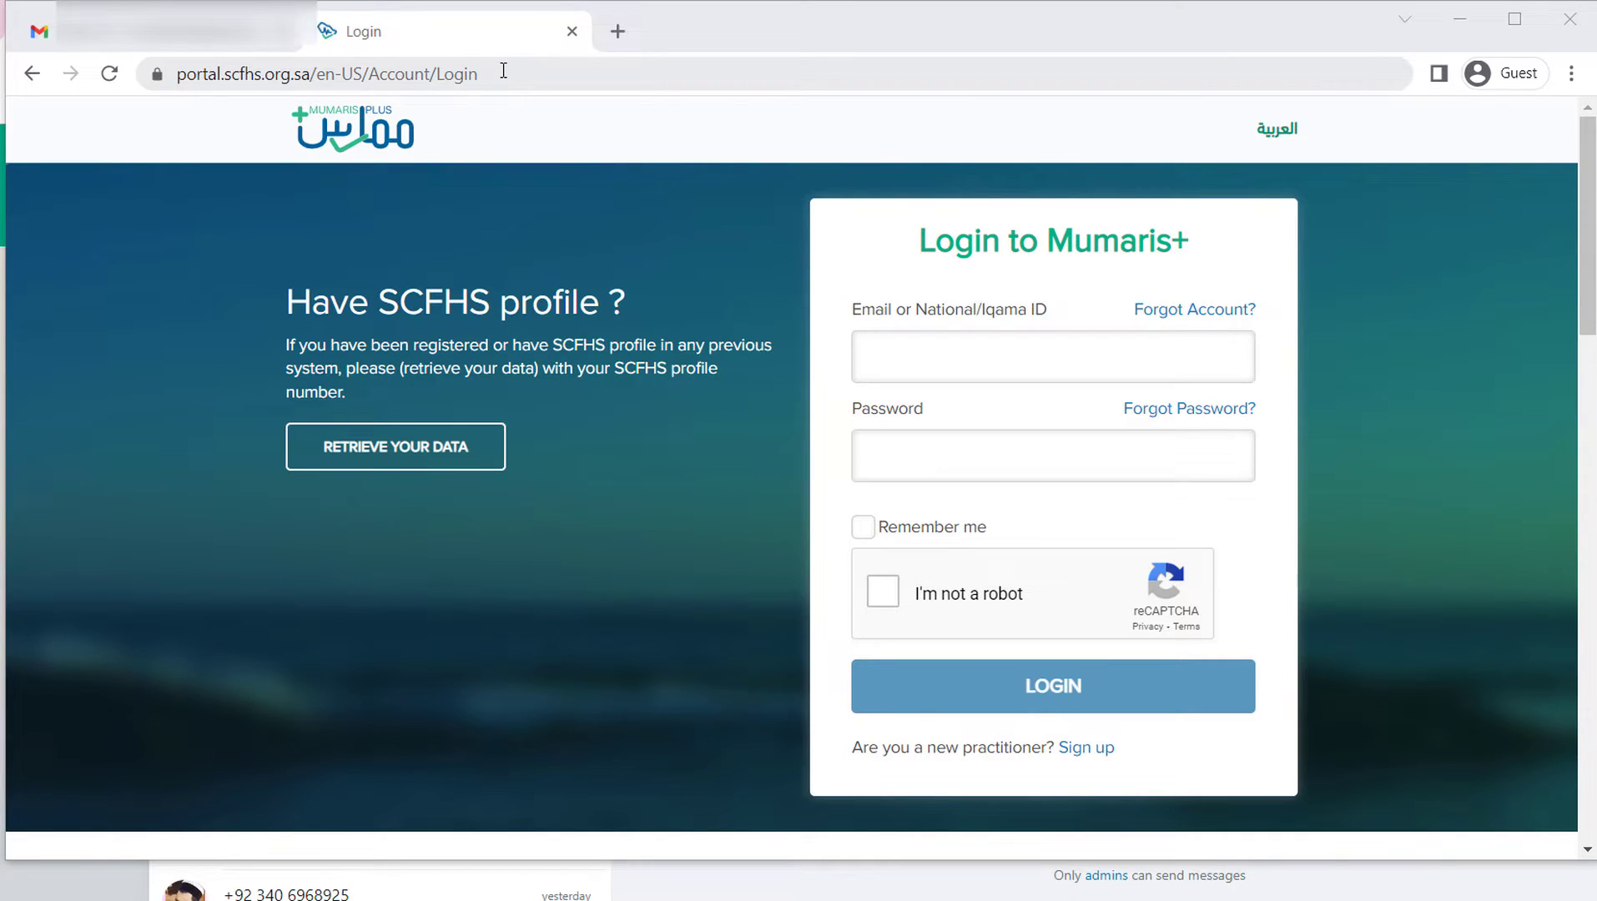
{"action": "left_click", "coordinate": [501, 72]}
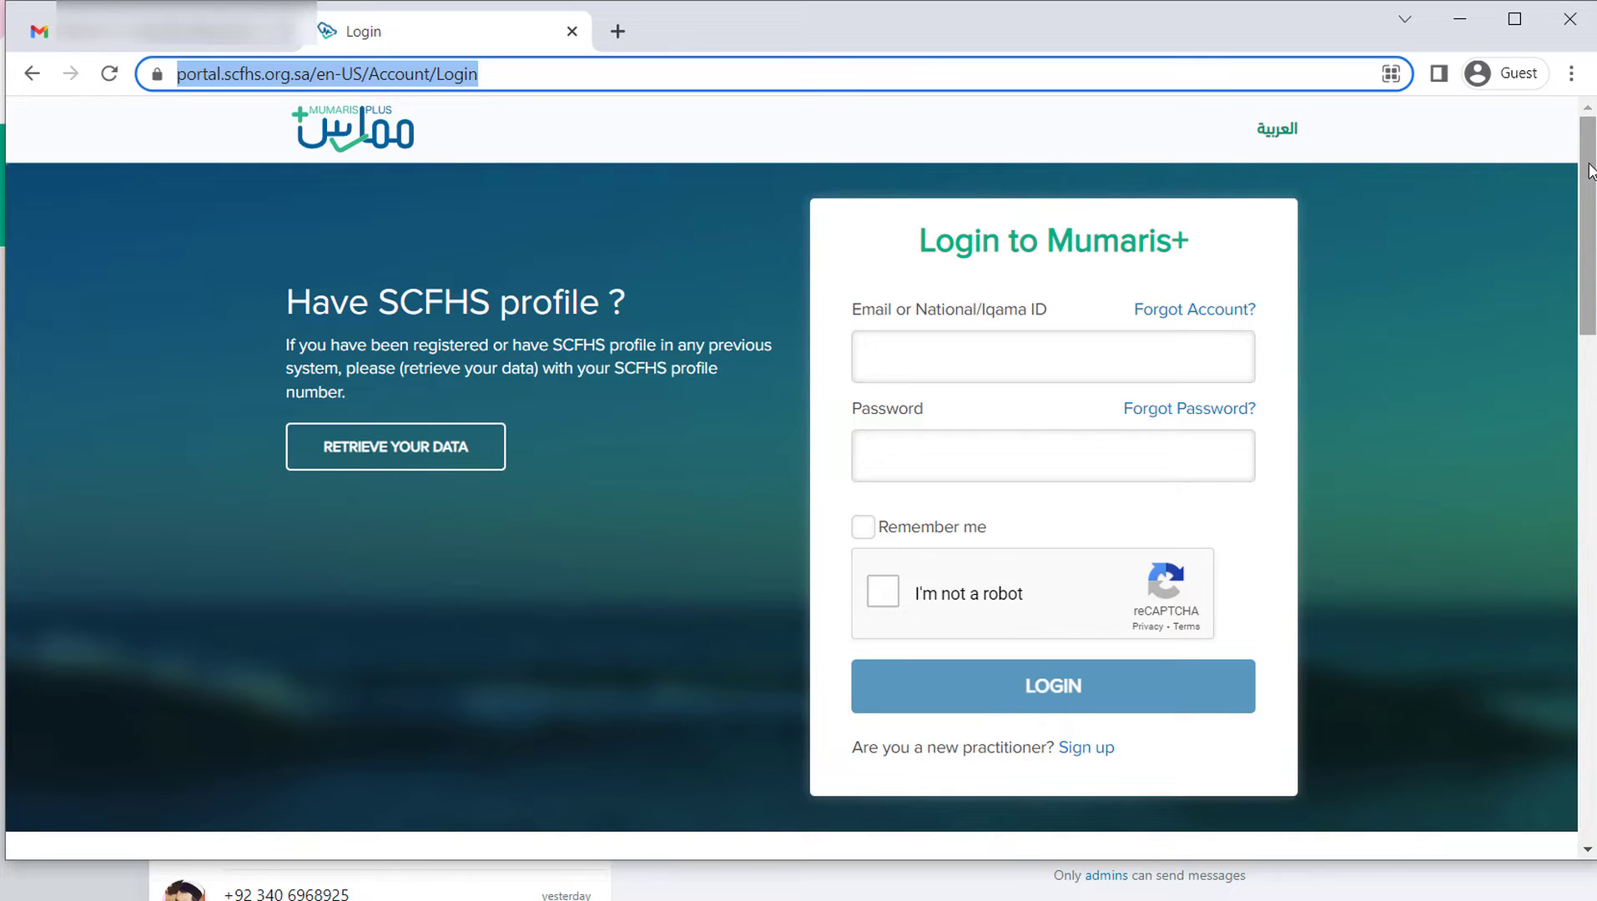
{"action": "left_click_drag", "start_coordinate": [1590, 170], "coordinate": [1592, 677]}
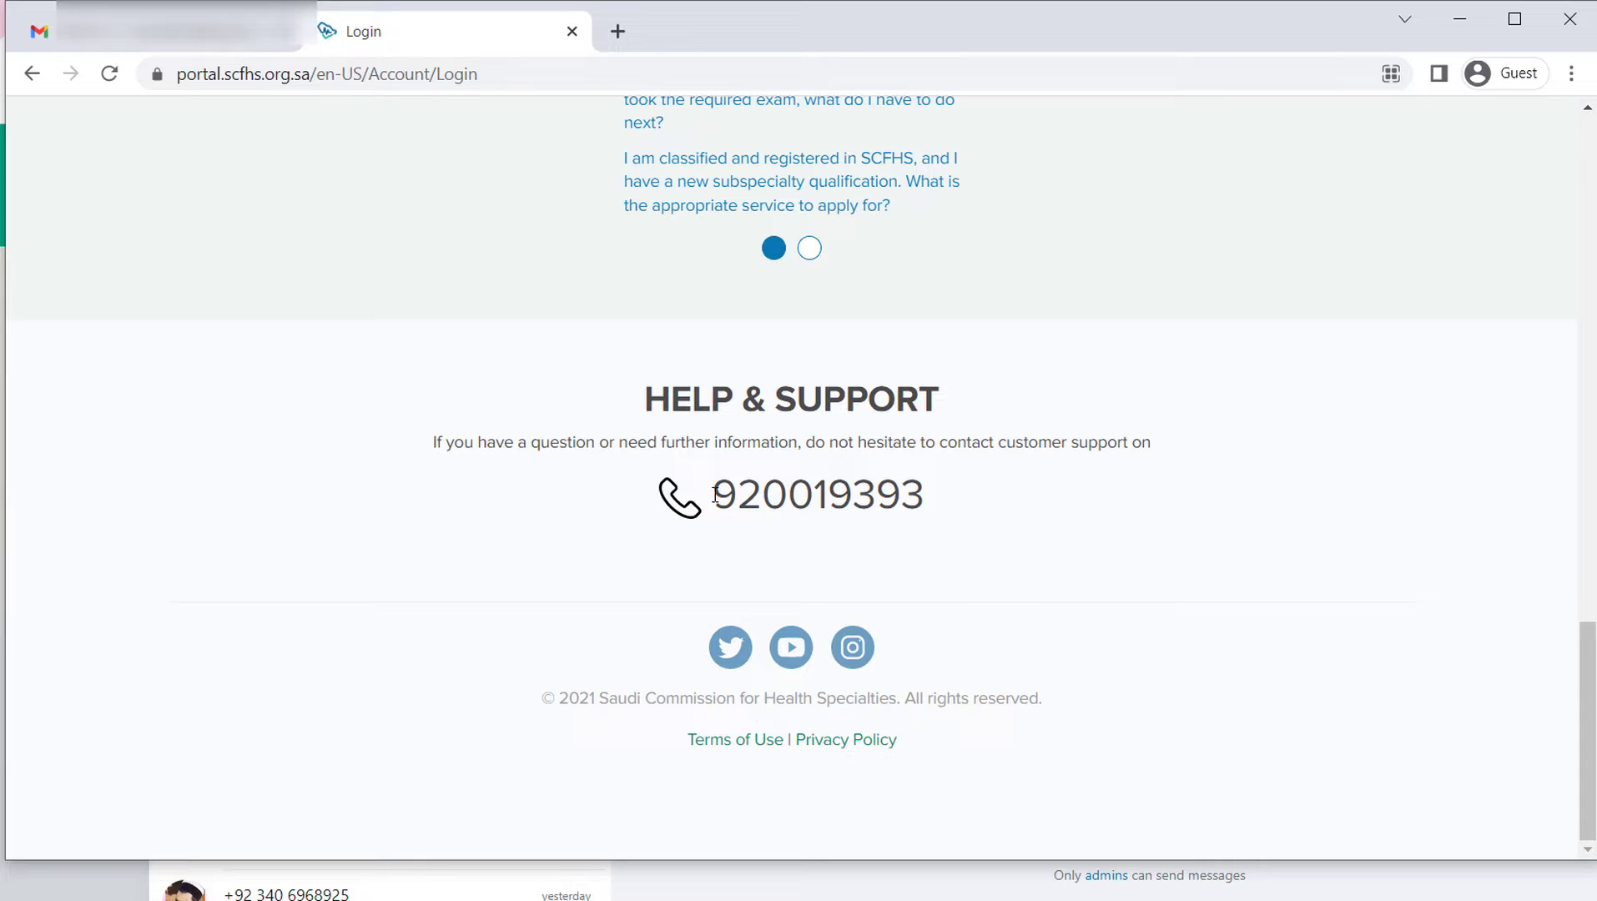
{"action": "left_click_drag", "start_coordinate": [717, 499], "coordinate": [941, 516]}
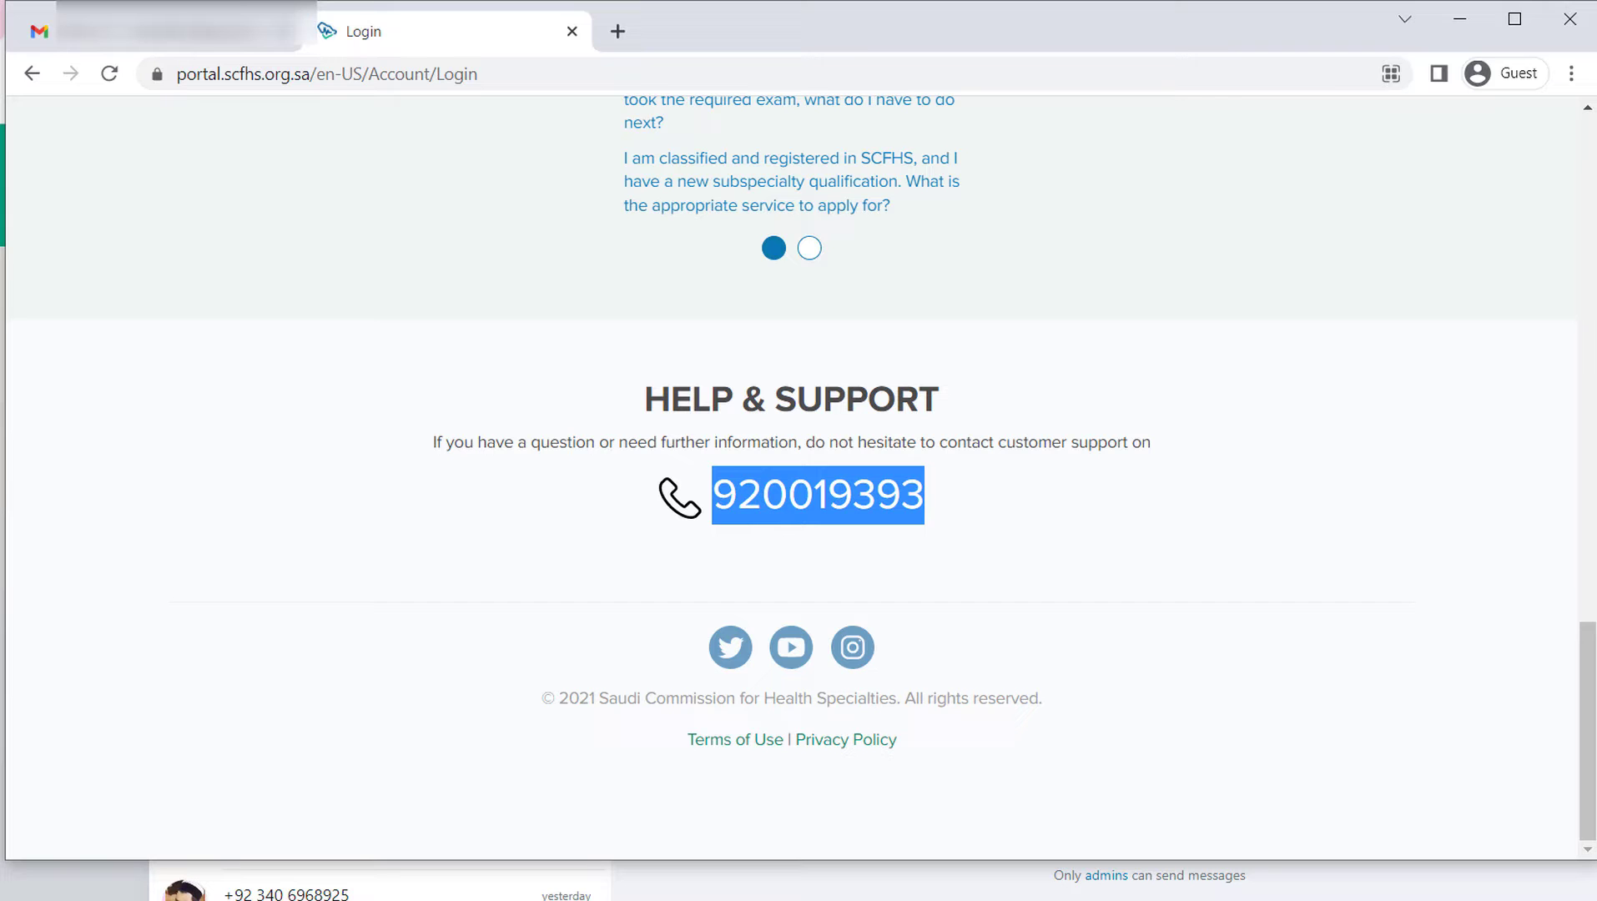
- Close the portal tab and open the Mumaris Plus Account Activation email
{"action": "key", "text": "ctrl+w"}
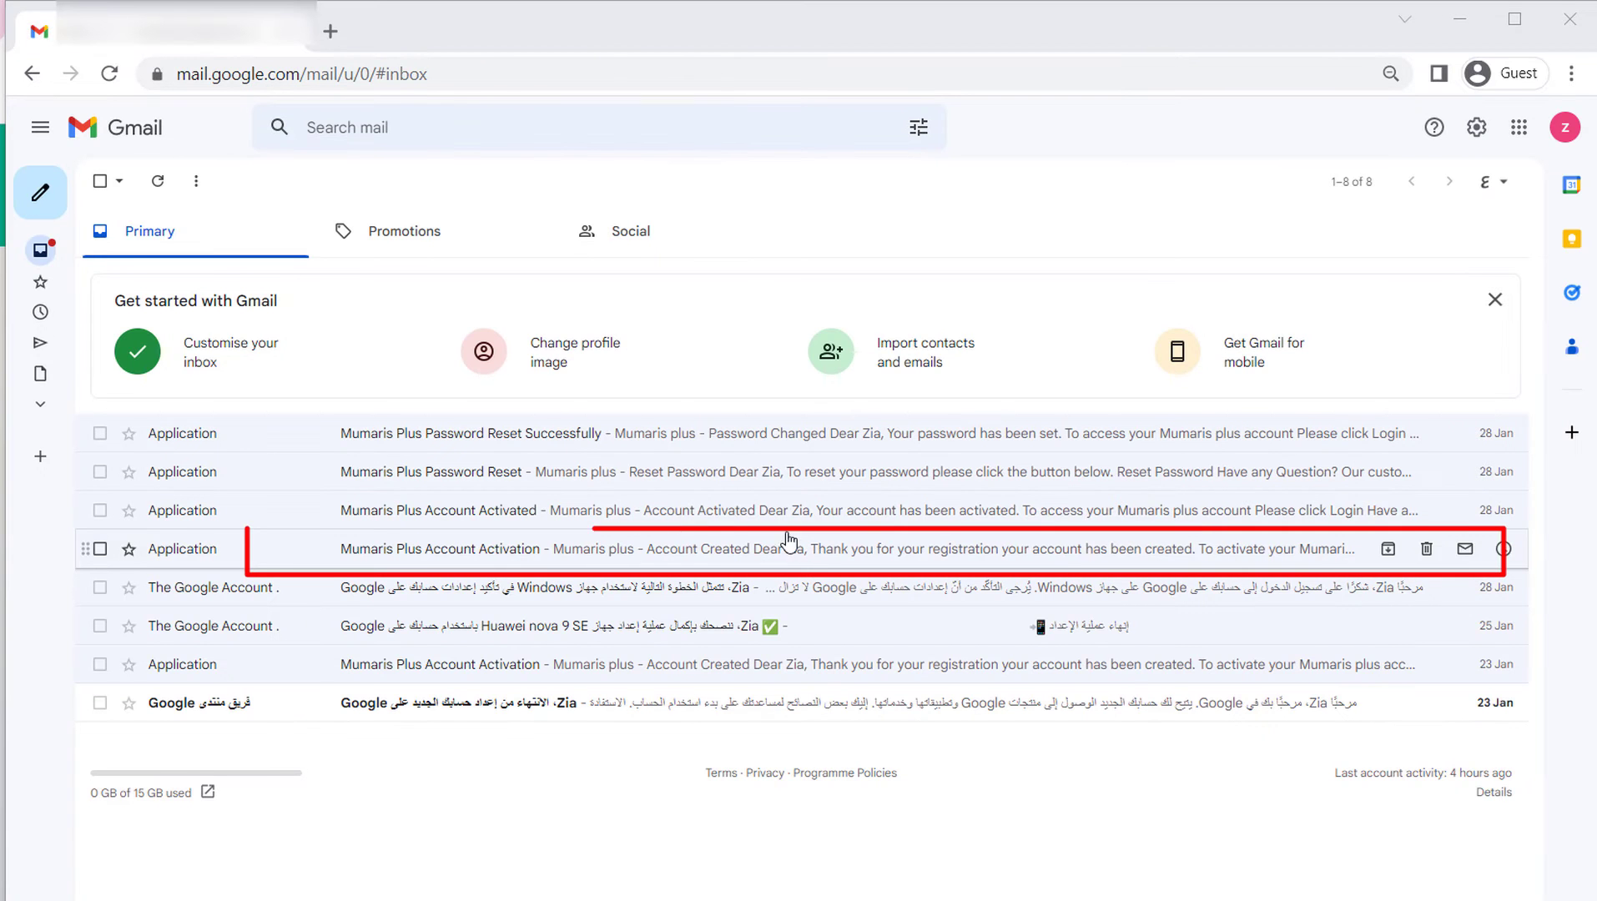
{"action": "left_click", "coordinate": [465, 556]}
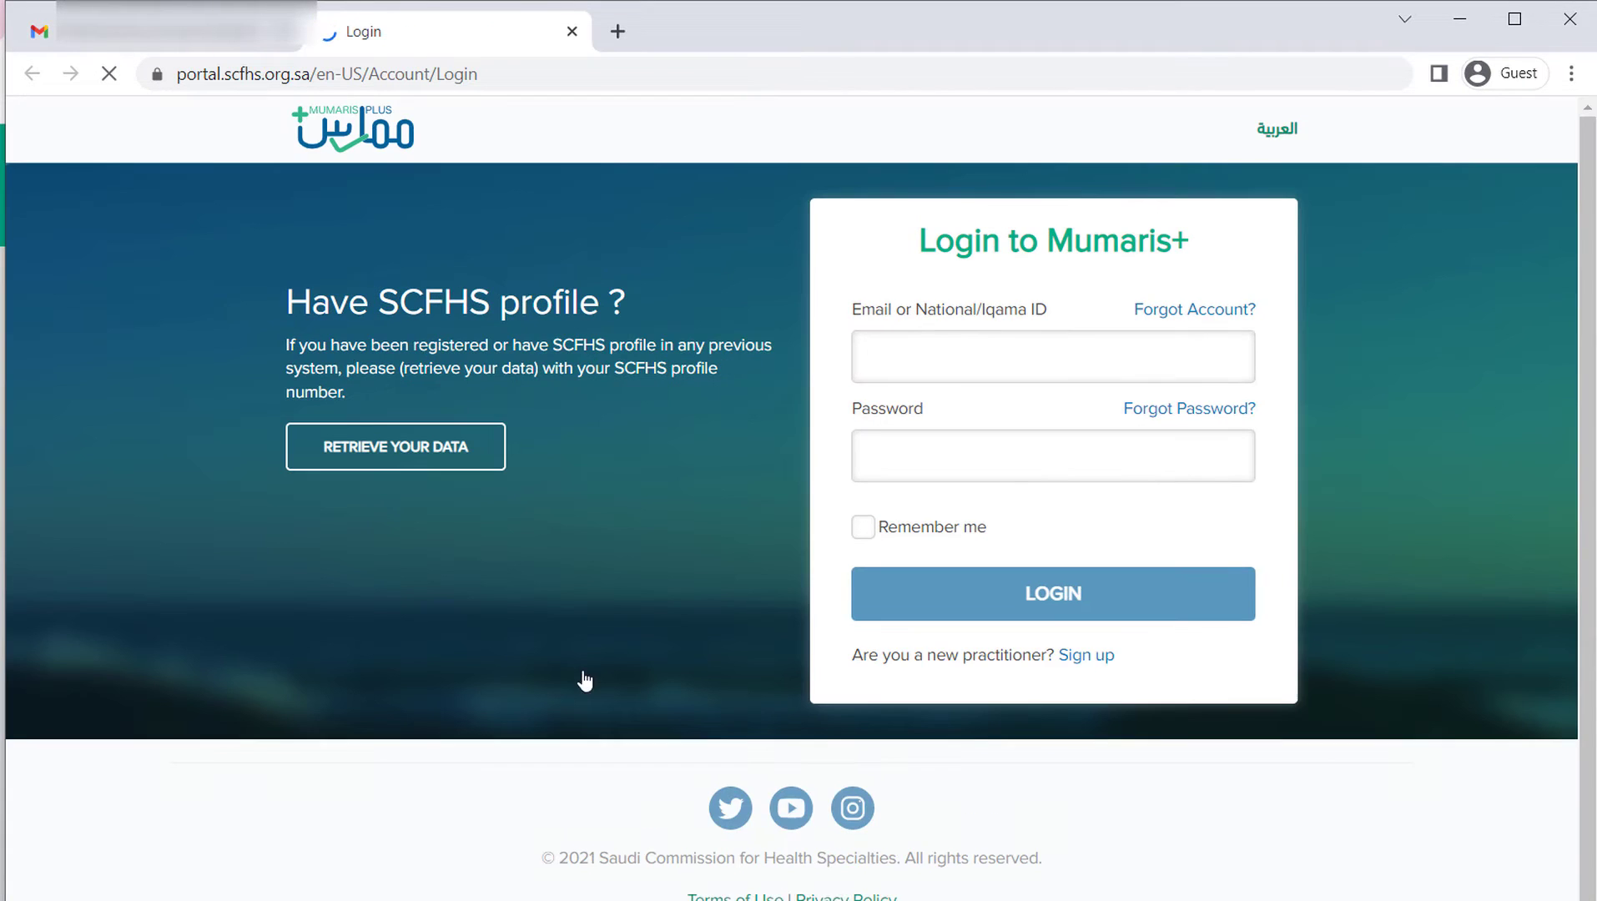
{"action": "left_click", "coordinate": [956, 349]}
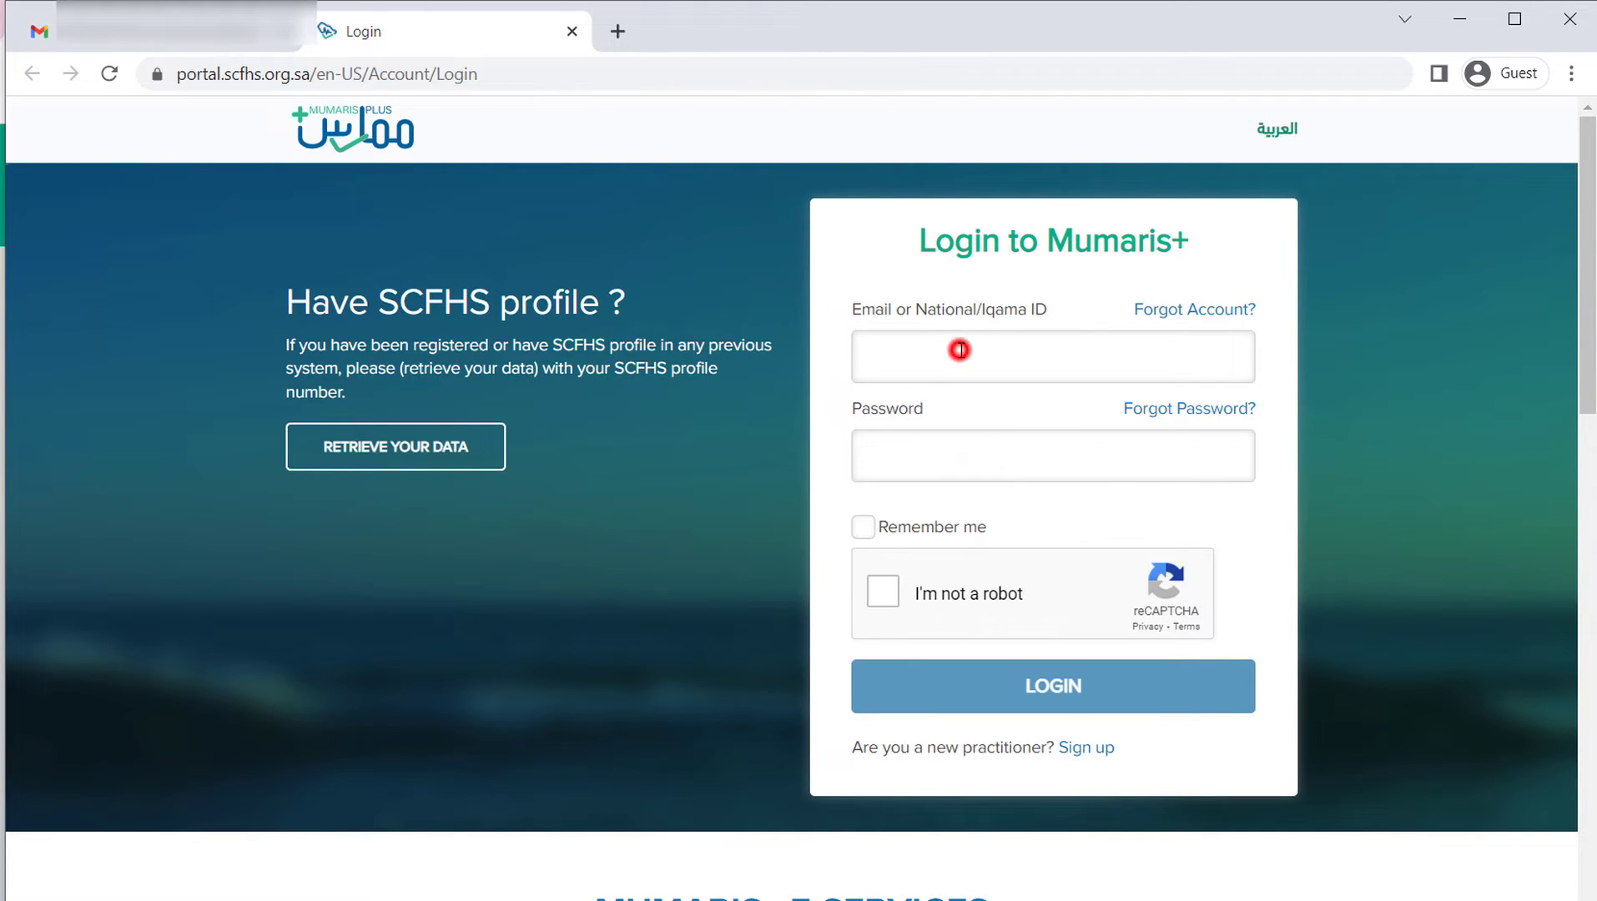
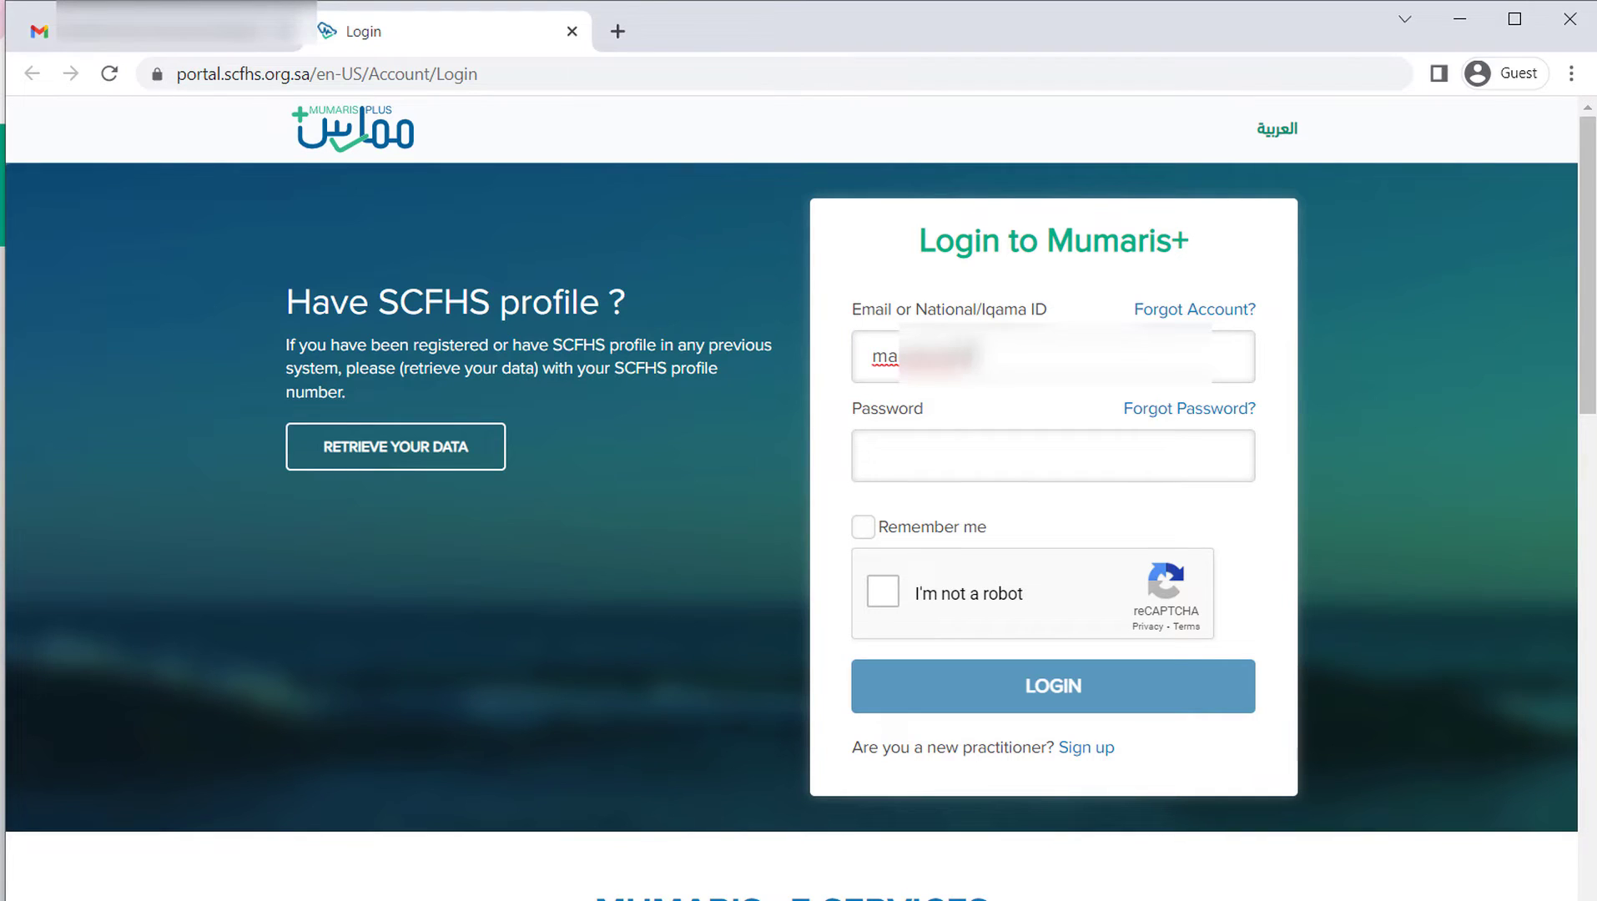
{"action": "key", "text": "Tab"}
{"action": "key", "text": "Tab"}
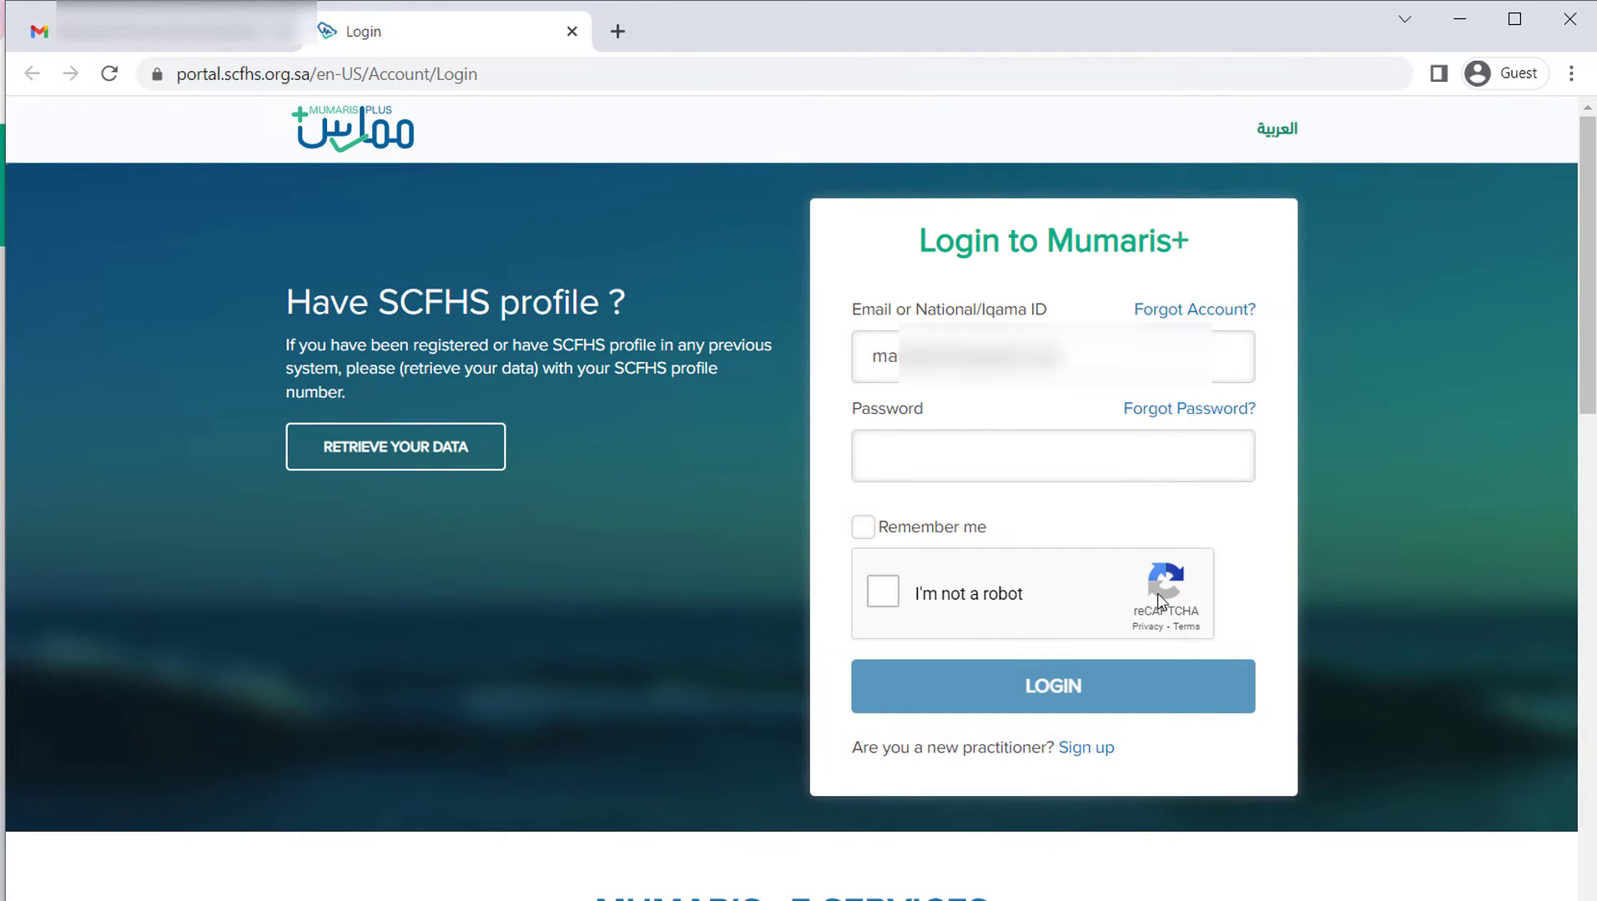
{"action": "left_click", "coordinate": [1014, 454]}
{"action": "type", "text": "**********"}
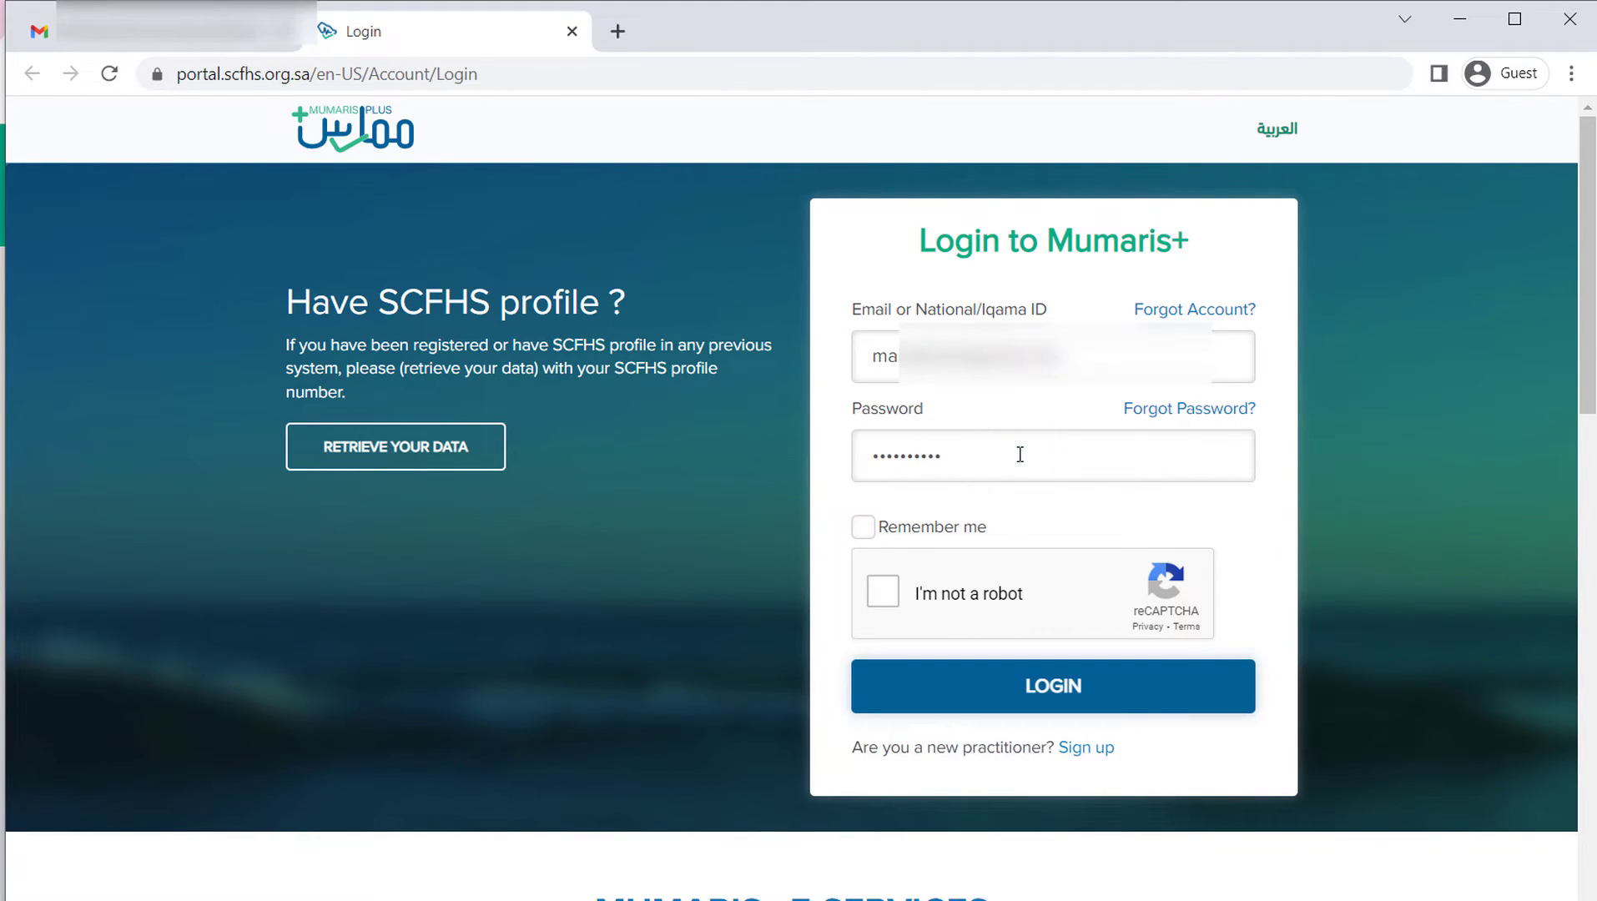
{"action": "type", "text": "**"}
{"action": "left_click", "coordinate": [882, 591]}
{"action": "left_click", "coordinate": [1053, 689]}
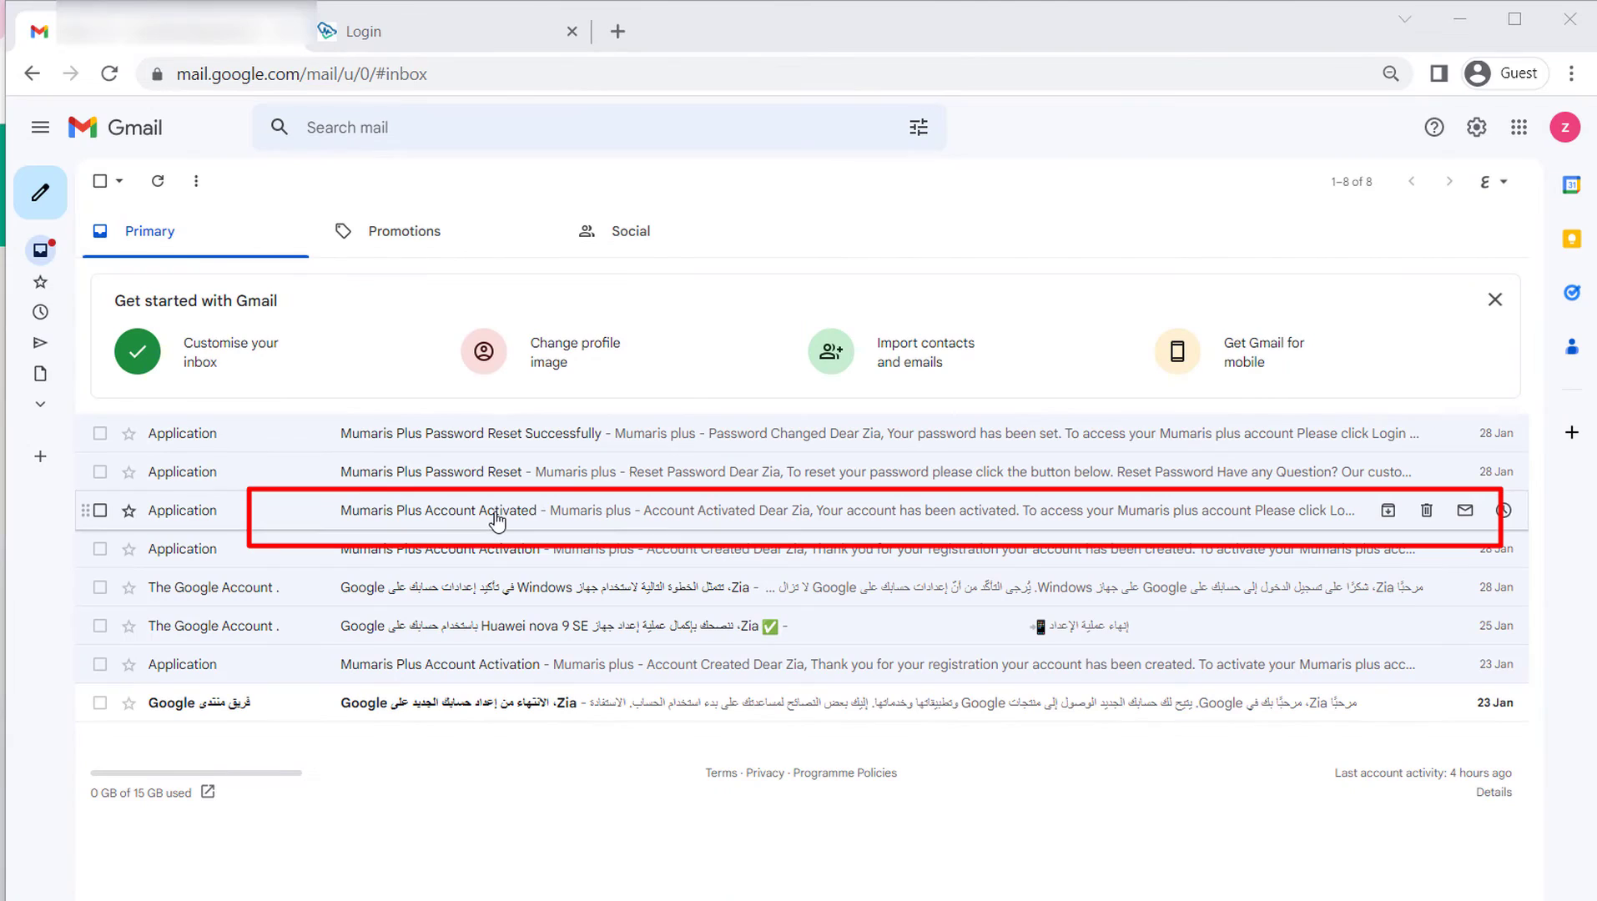
{"action": "left_click", "coordinate": [491, 518]}
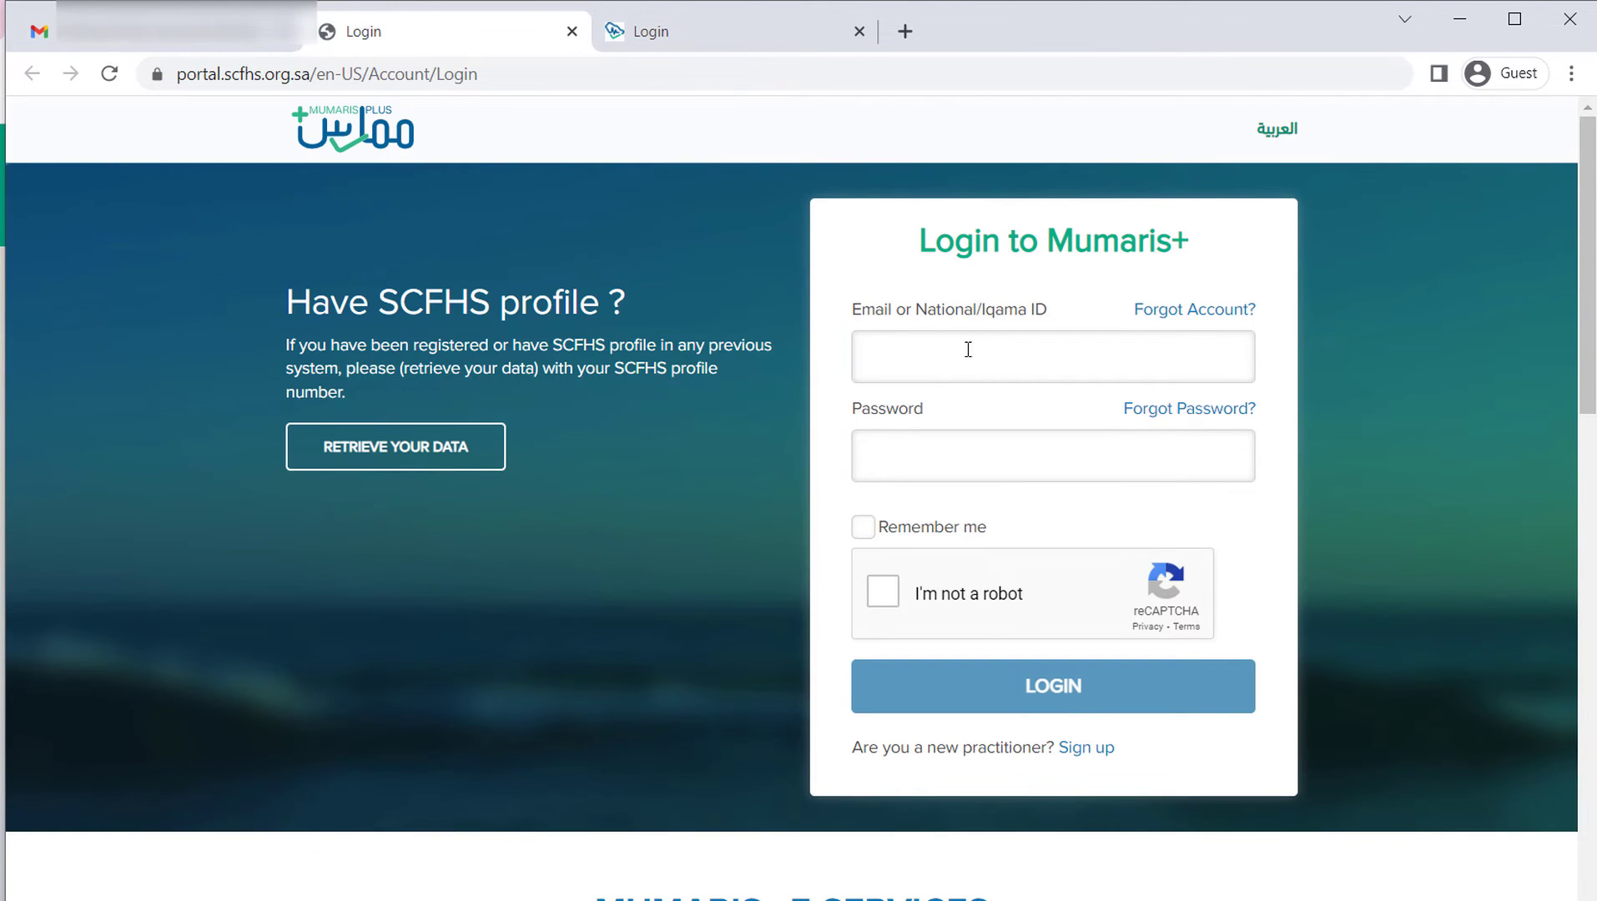
{"action": "left_click", "coordinate": [968, 348]}
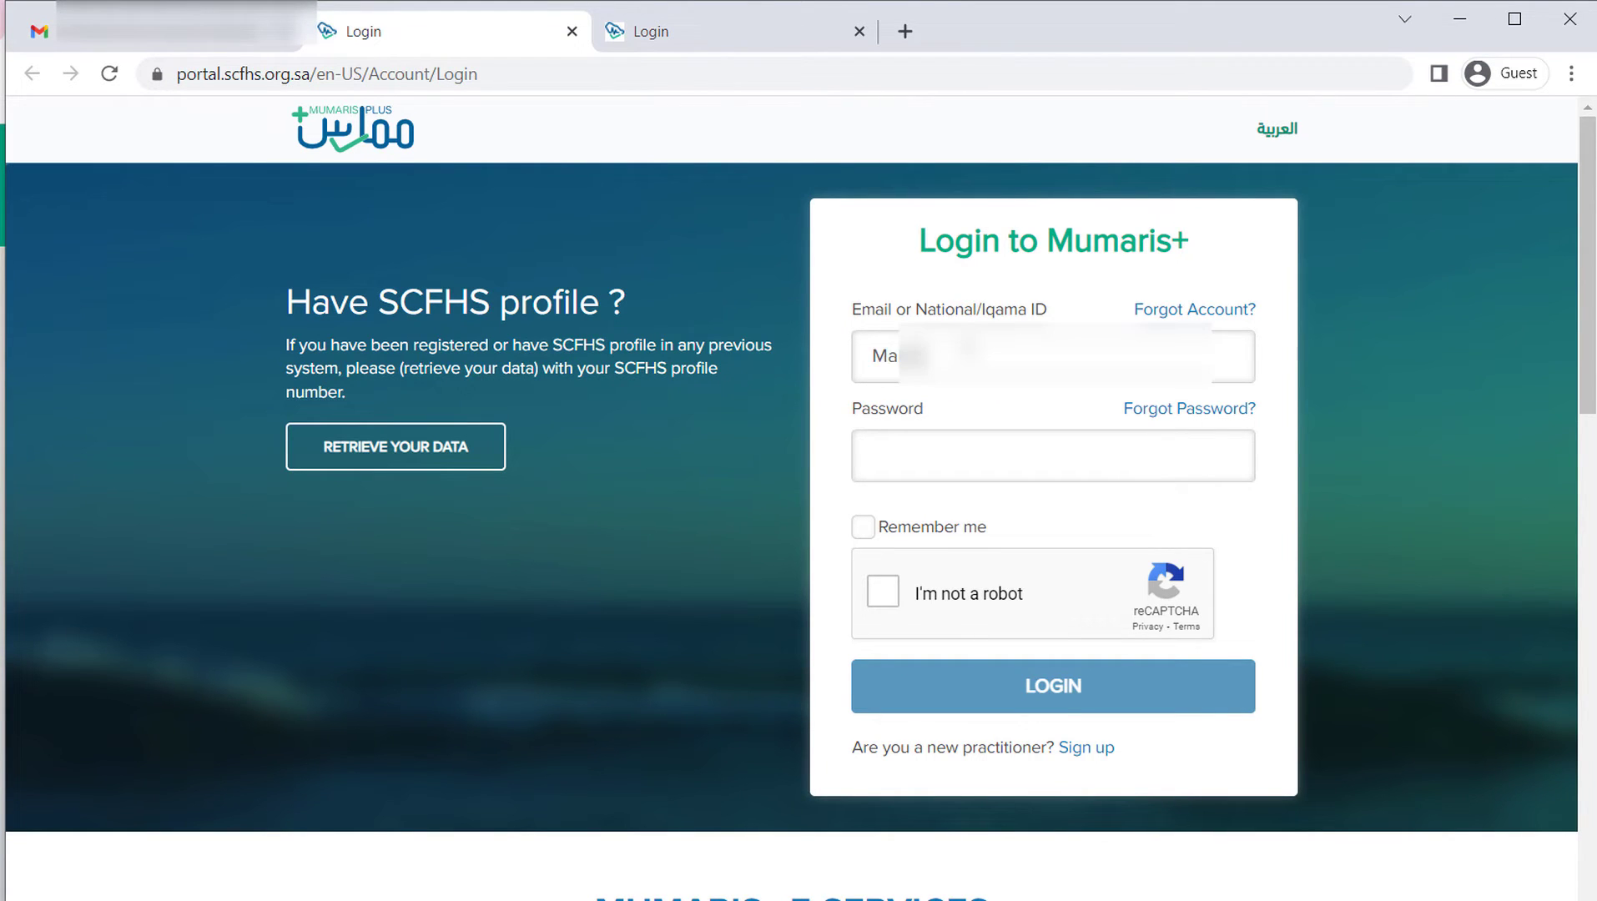
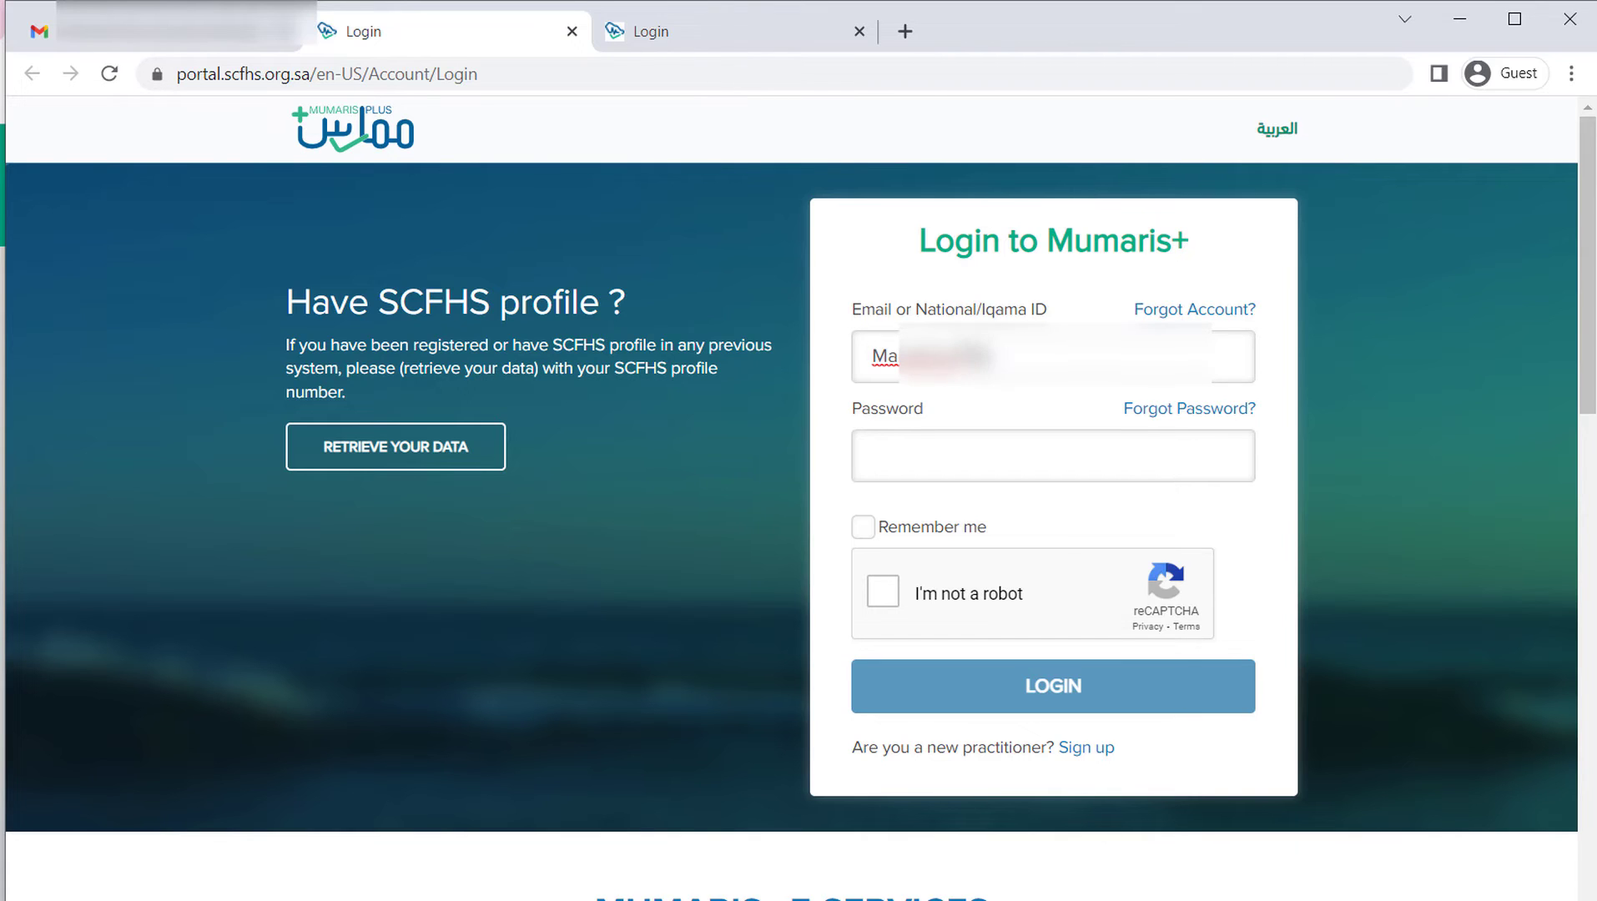
{"action": "key", "text": "Tab"}
{"action": "key", "text": "Tab"}
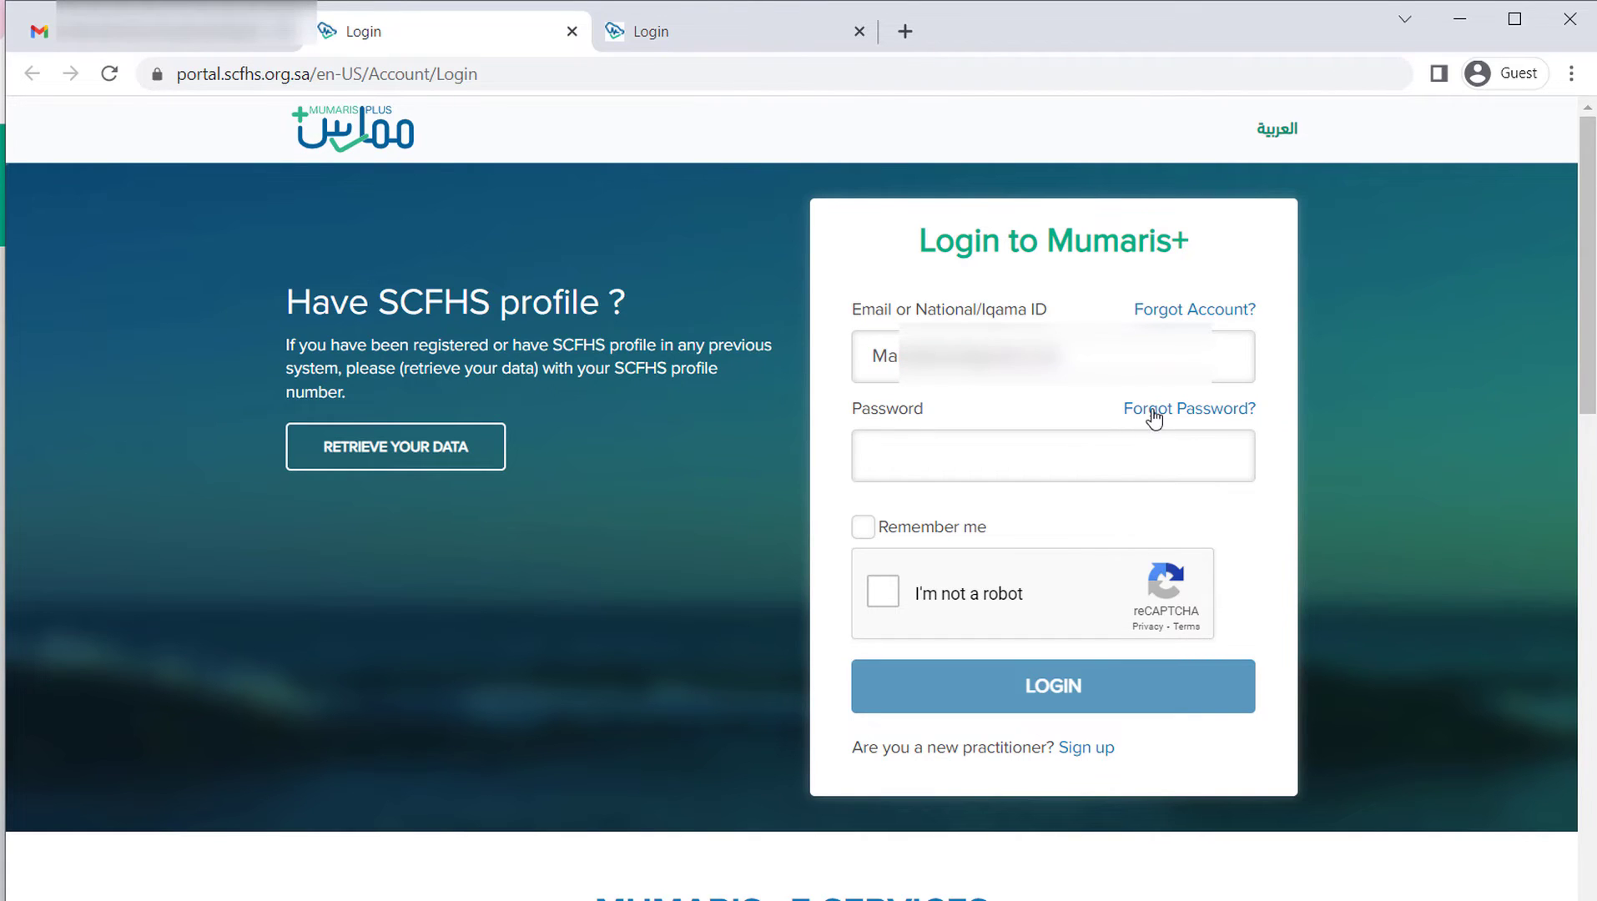
{"action": "left_click", "coordinate": [1154, 413]}
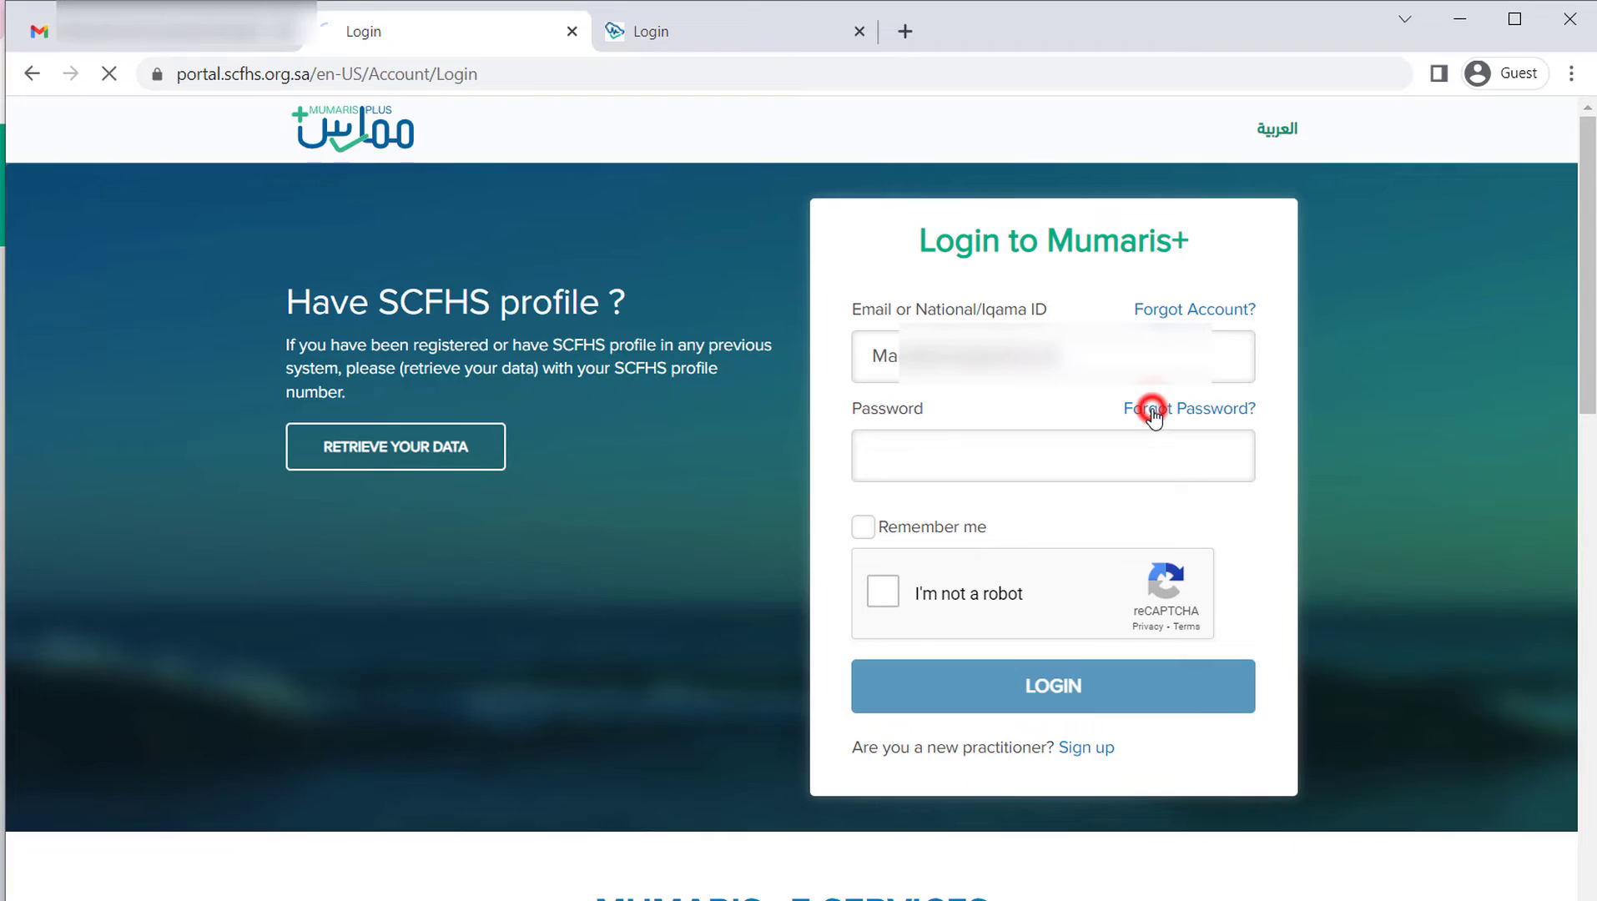
{"action": "left_click", "coordinate": [683, 567]}
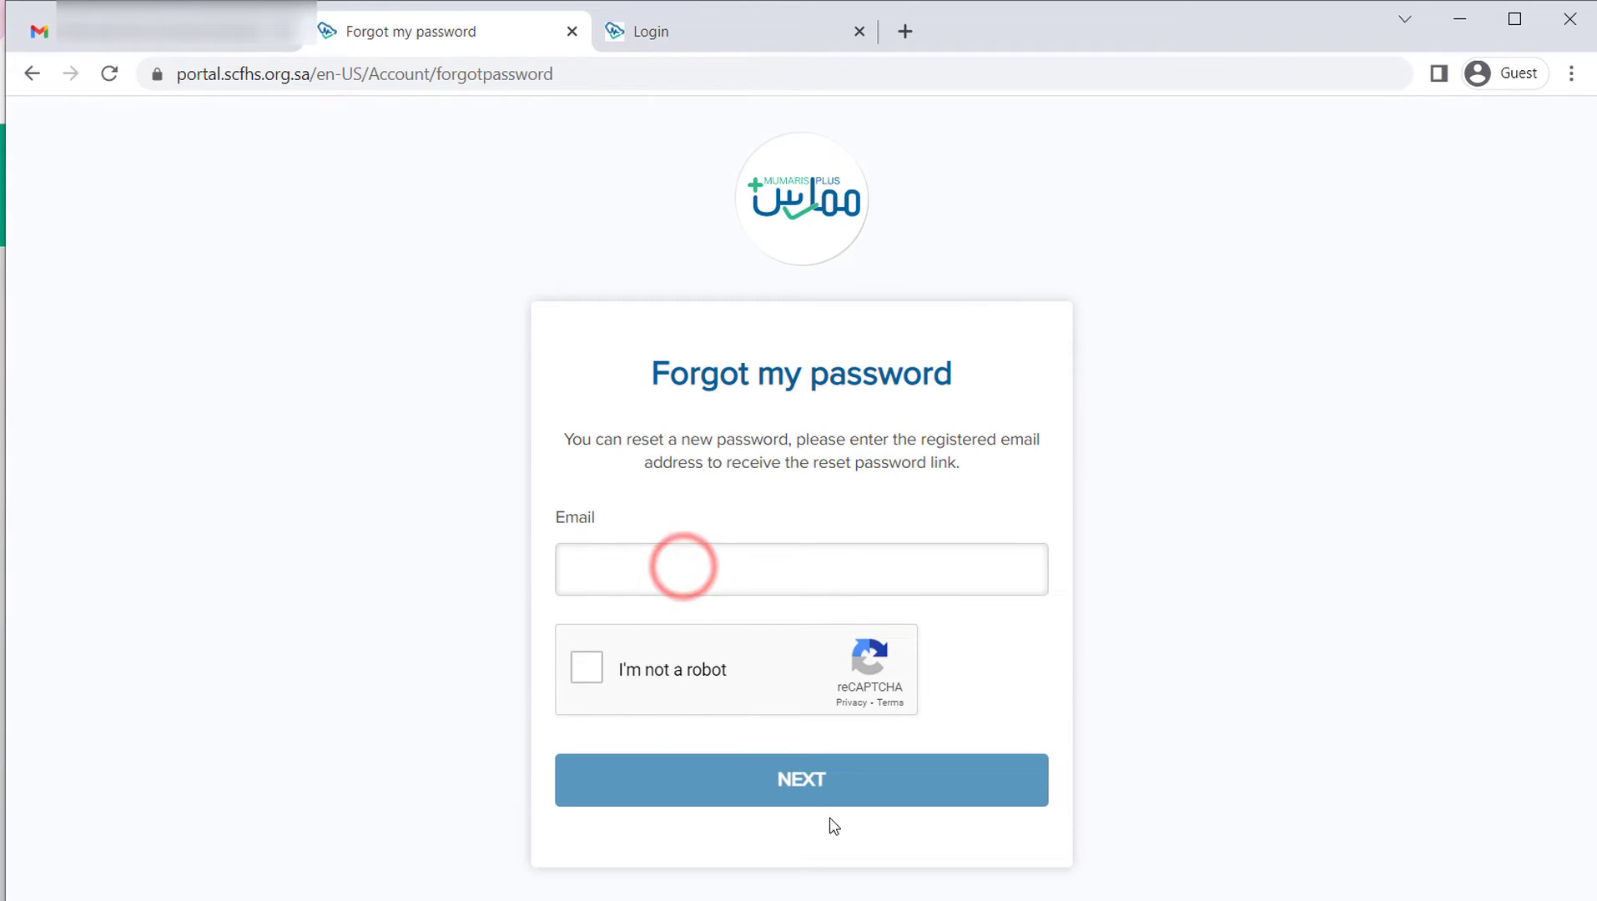
{"action": "left_click", "coordinate": [724, 566]}
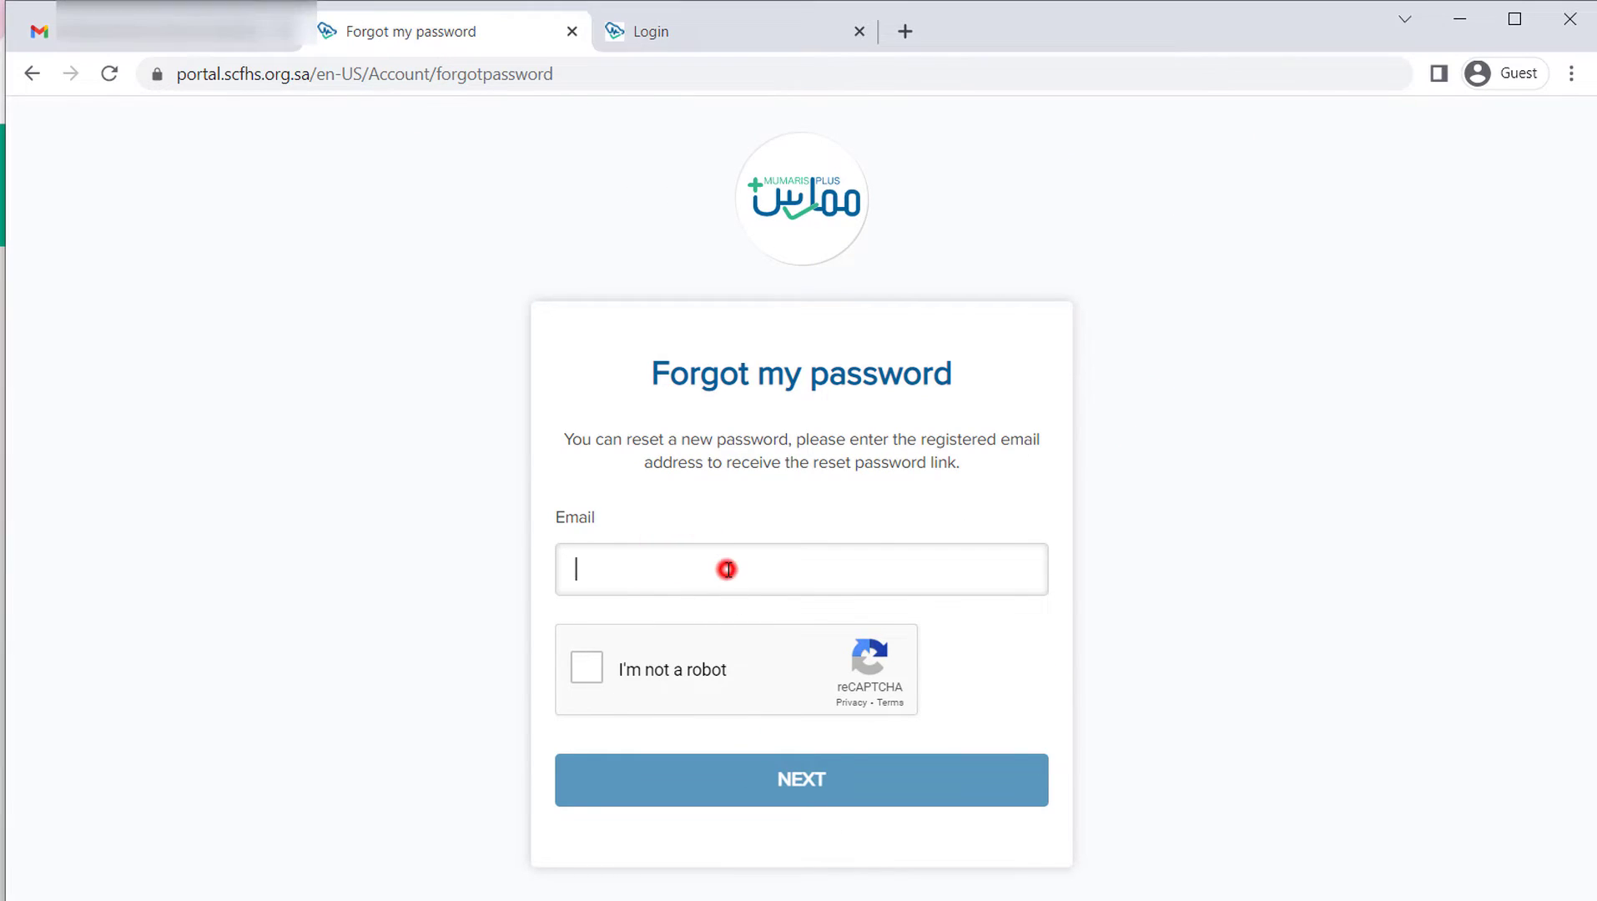
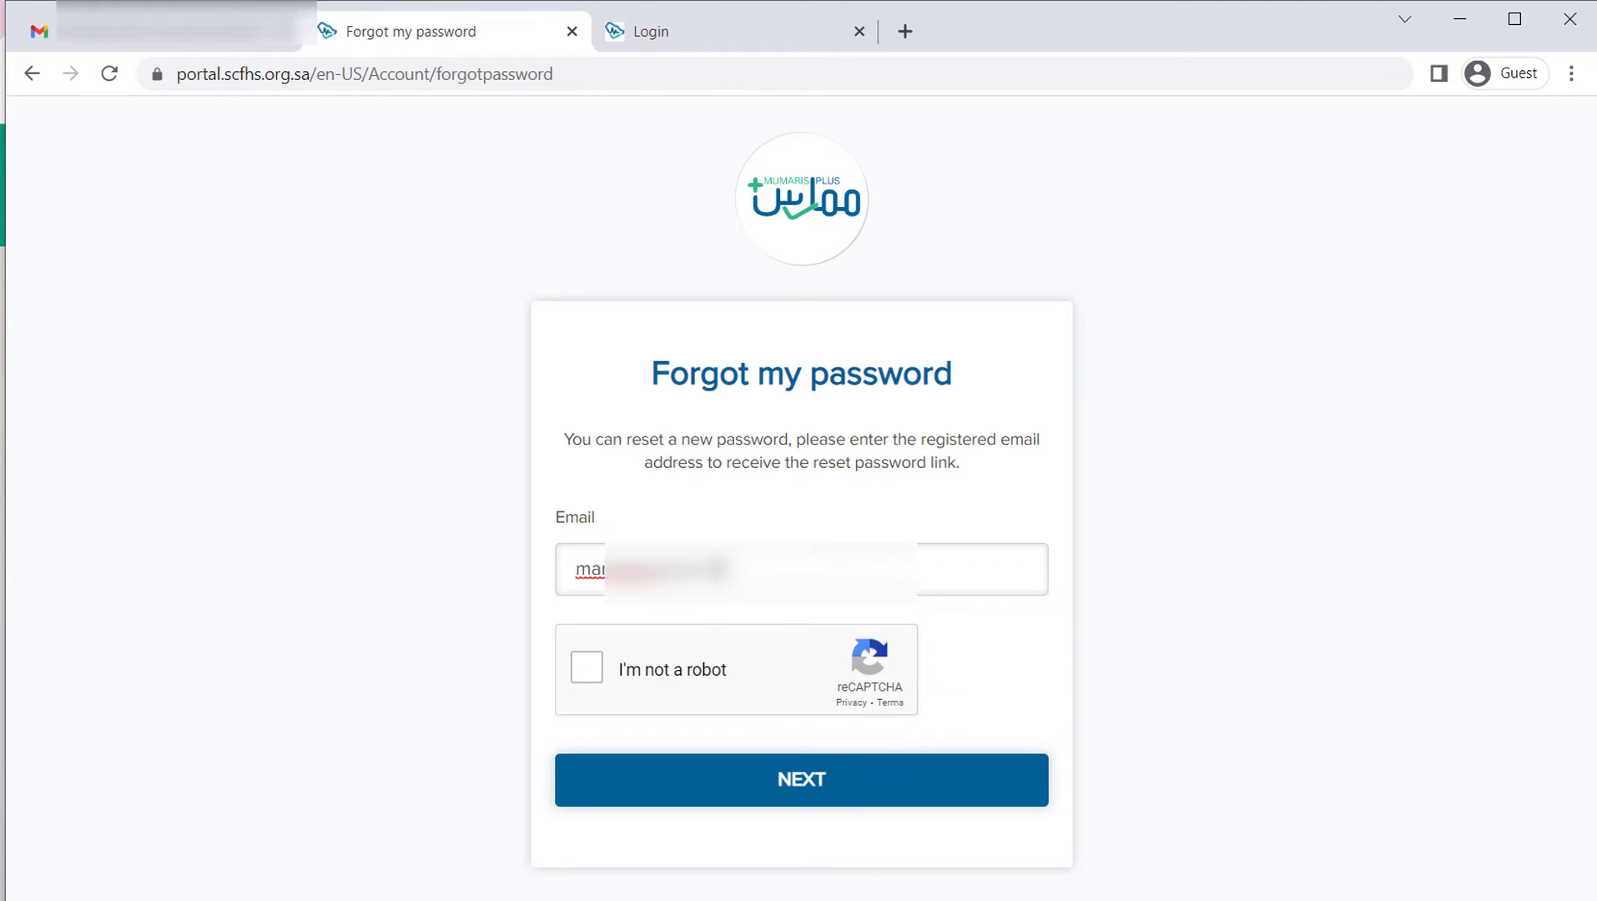
{"action": "key", "text": "Tab"}
{"action": "left_click", "coordinate": [593, 677]}
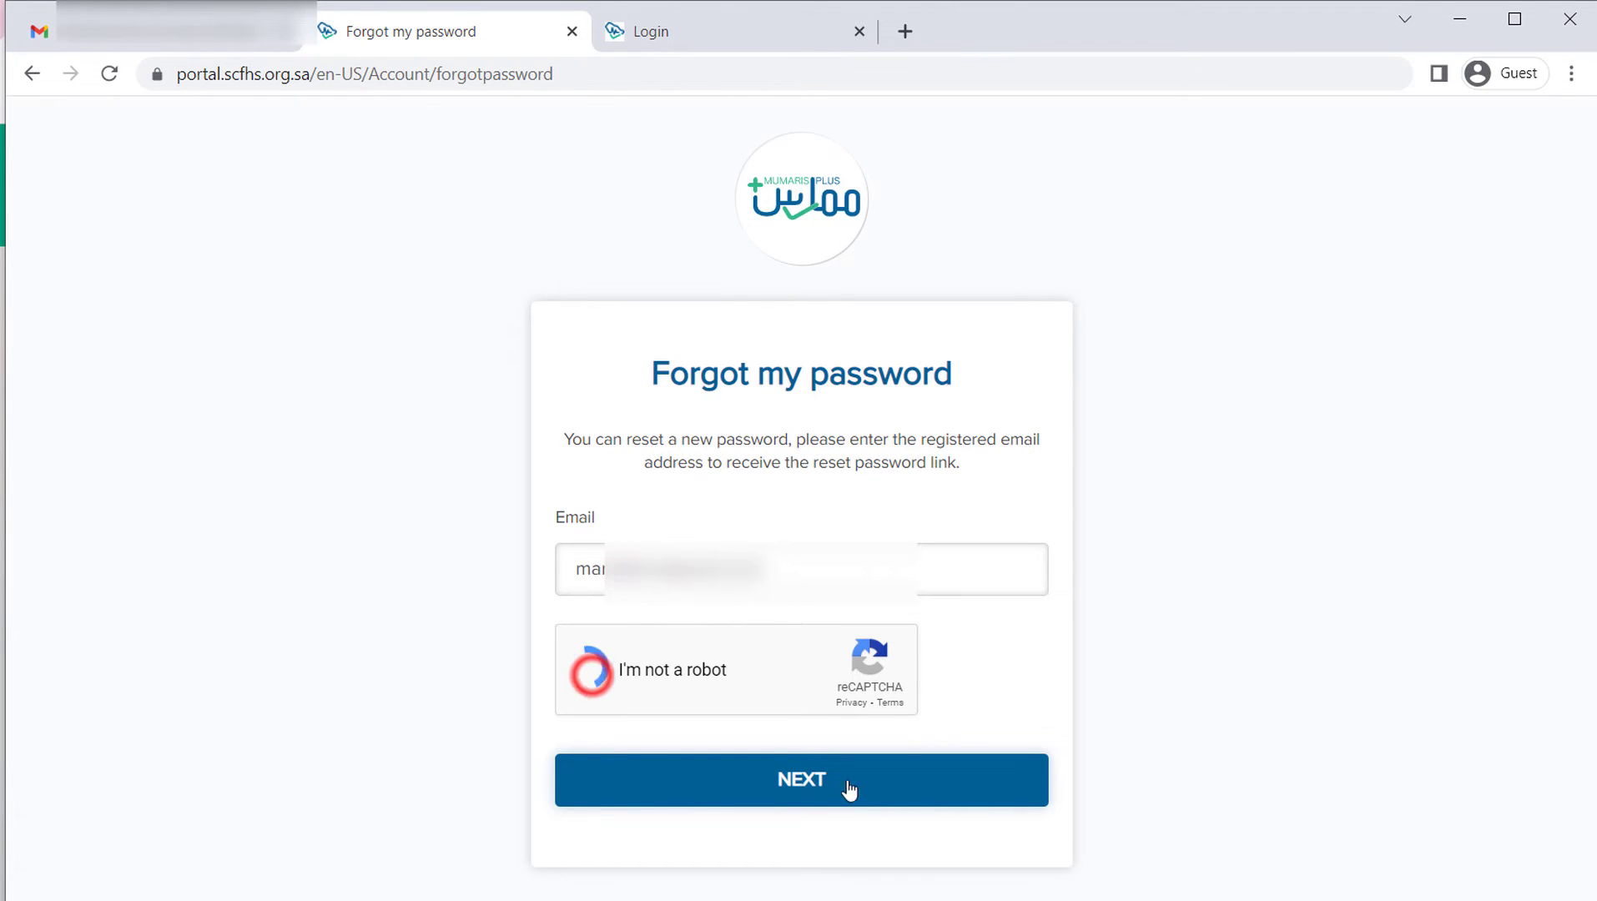
{"action": "left_click", "coordinate": [725, 514]}
{"action": "left_click", "coordinate": [995, 501]}
{"action": "left_click", "coordinate": [1006, 704]}
{"action": "left_click", "coordinate": [1012, 790]}
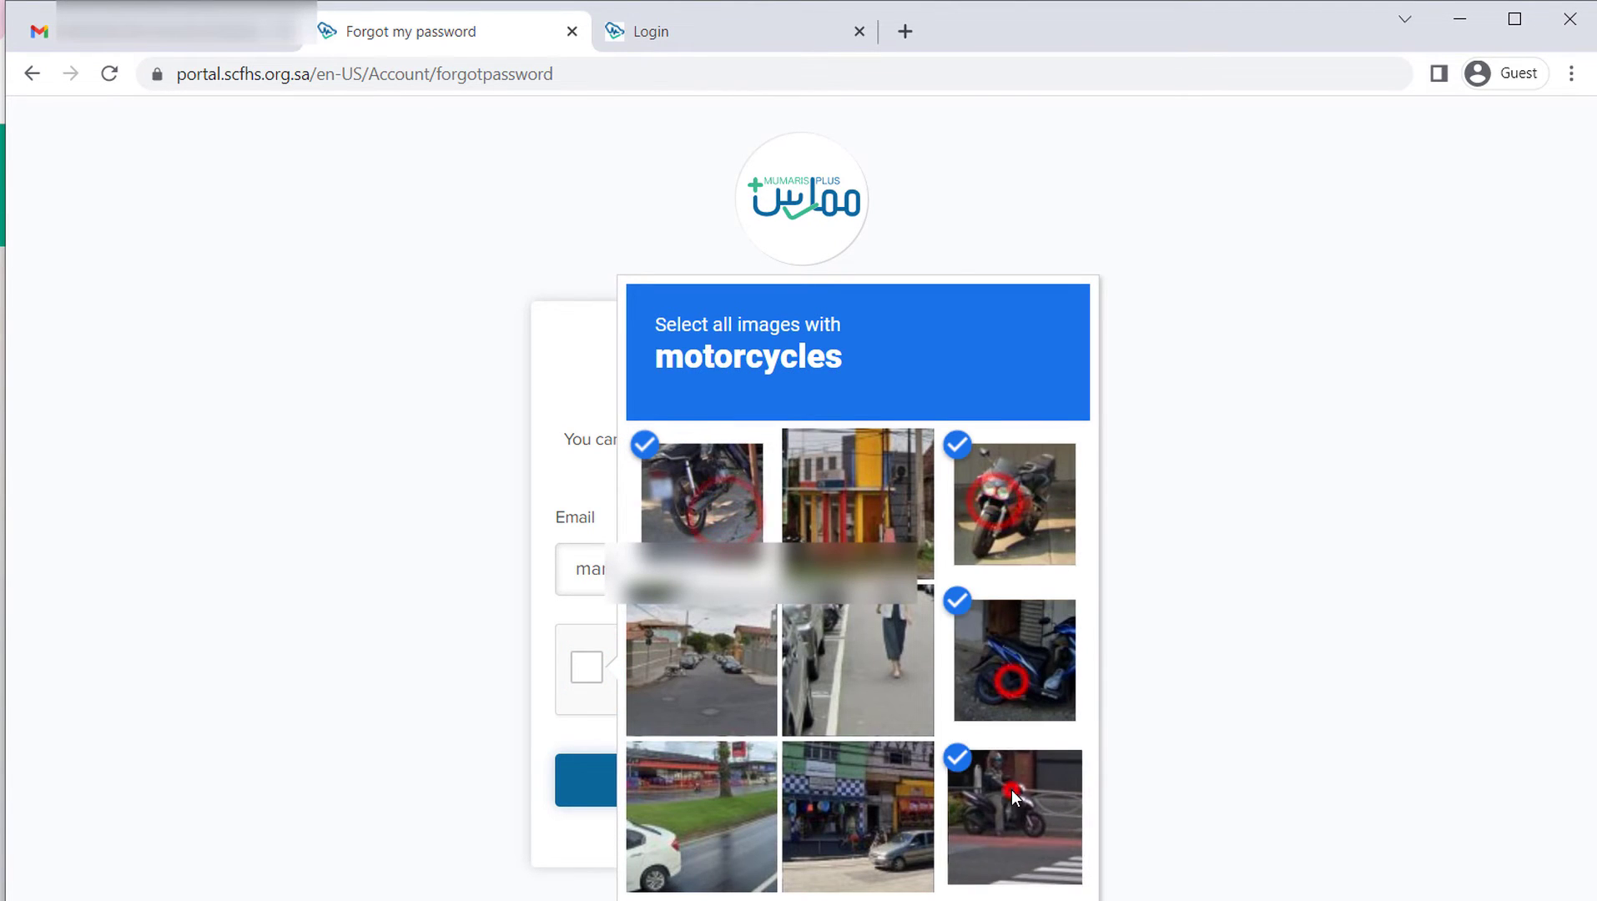
{"action": "left_click", "coordinate": [1035, 898]}
{"action": "left_click", "coordinate": [820, 777]}
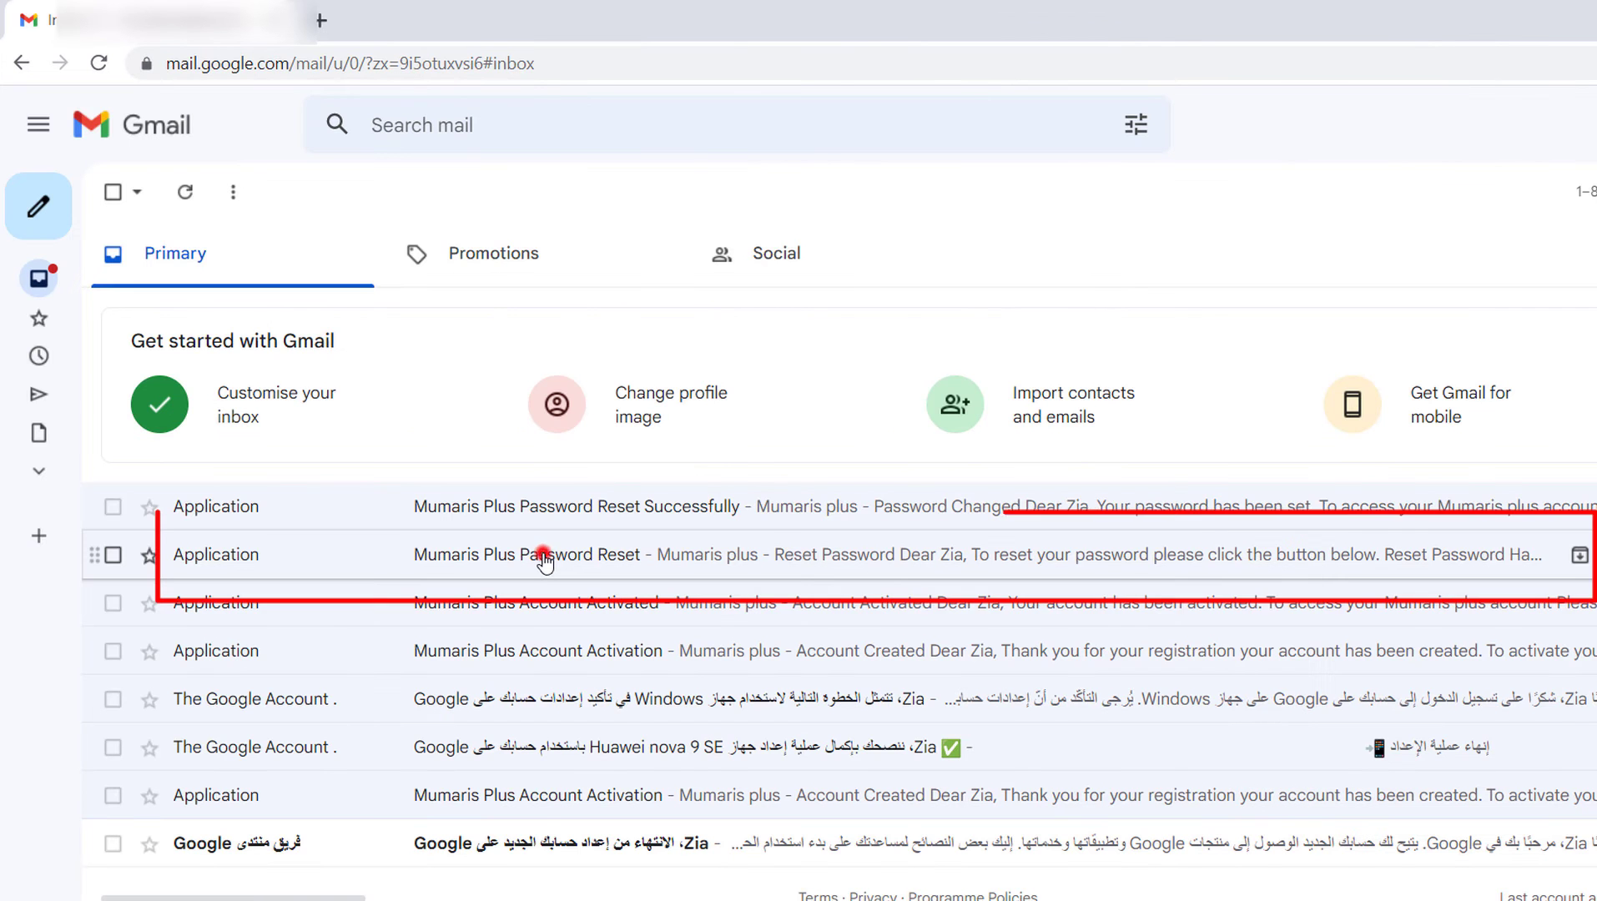
{"action": "left_click", "coordinate": [541, 556]}
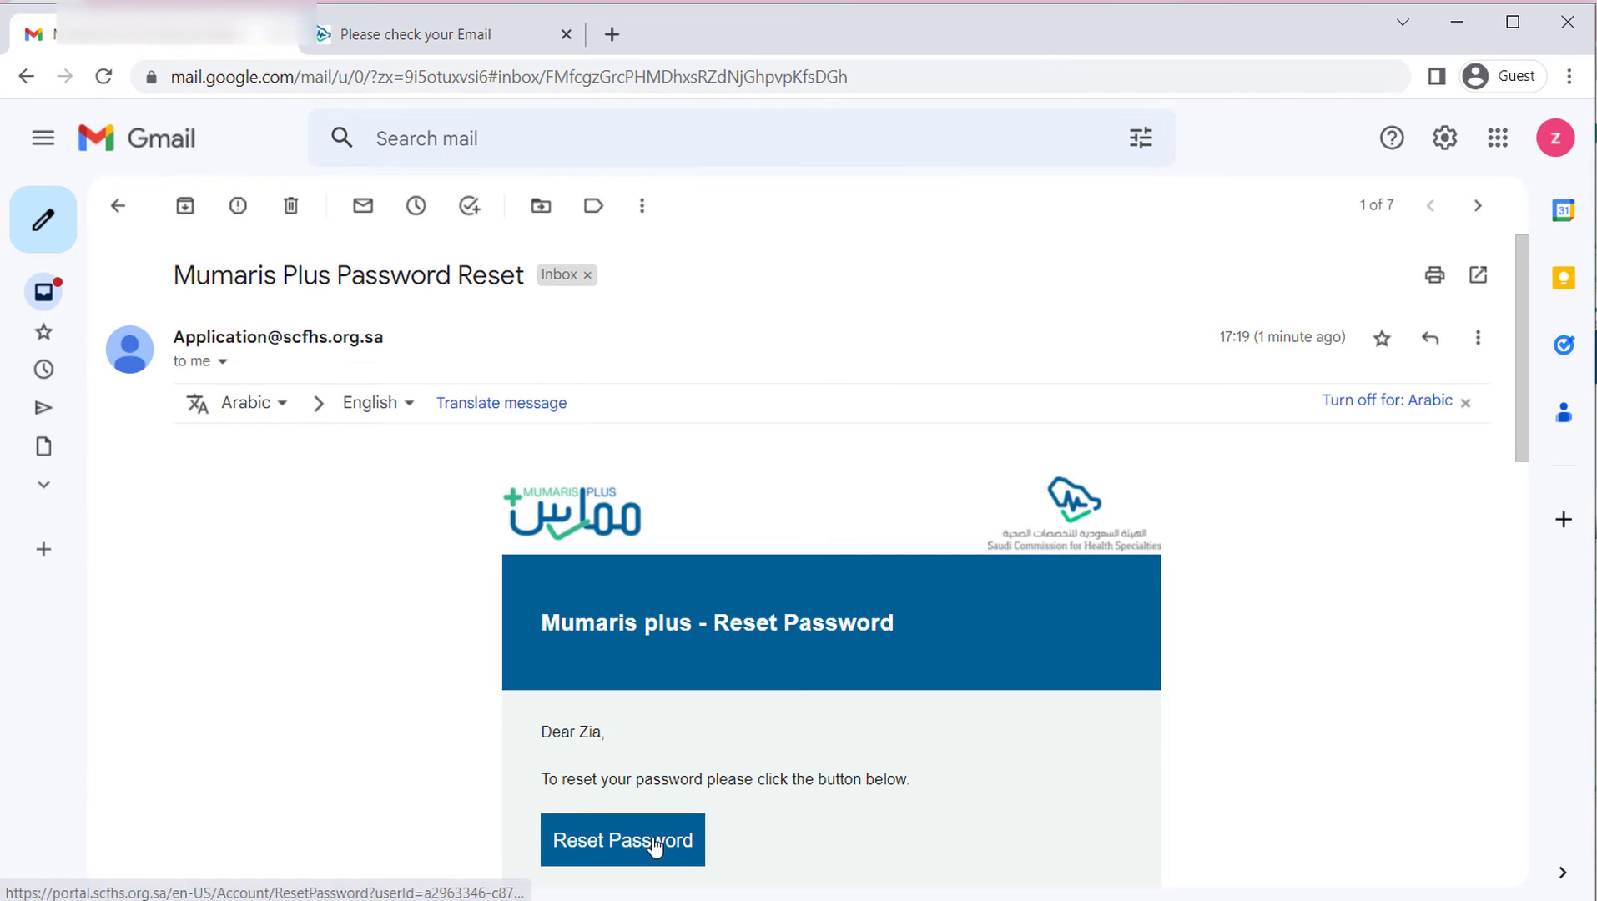
{"action": "left_click", "coordinate": [651, 841]}
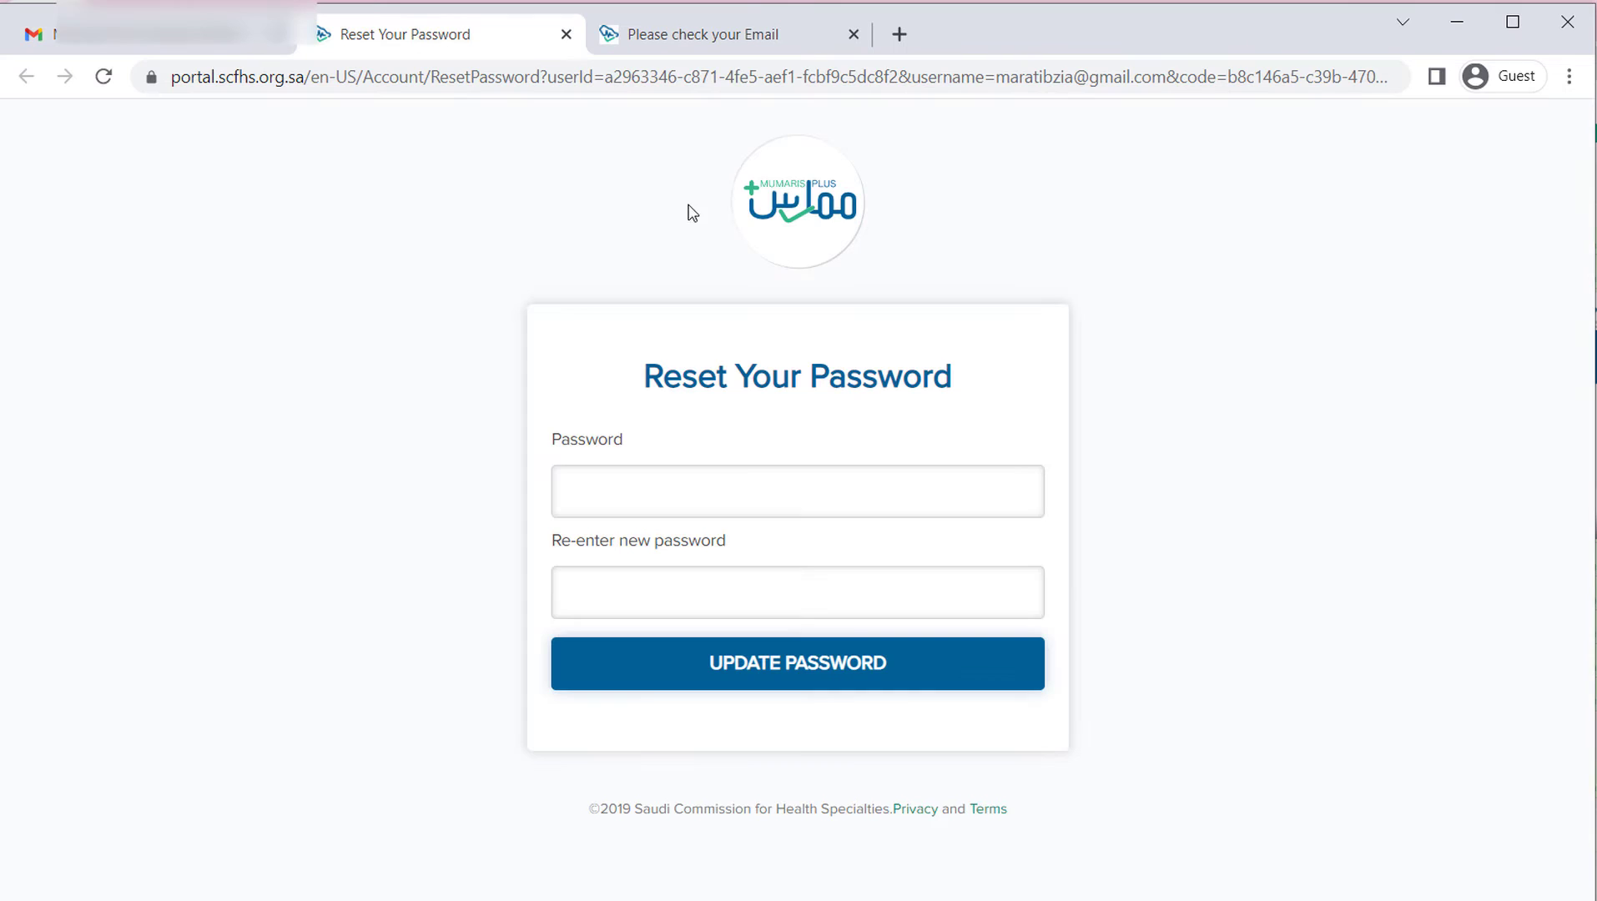
{"action": "left_click", "coordinate": [655, 489]}
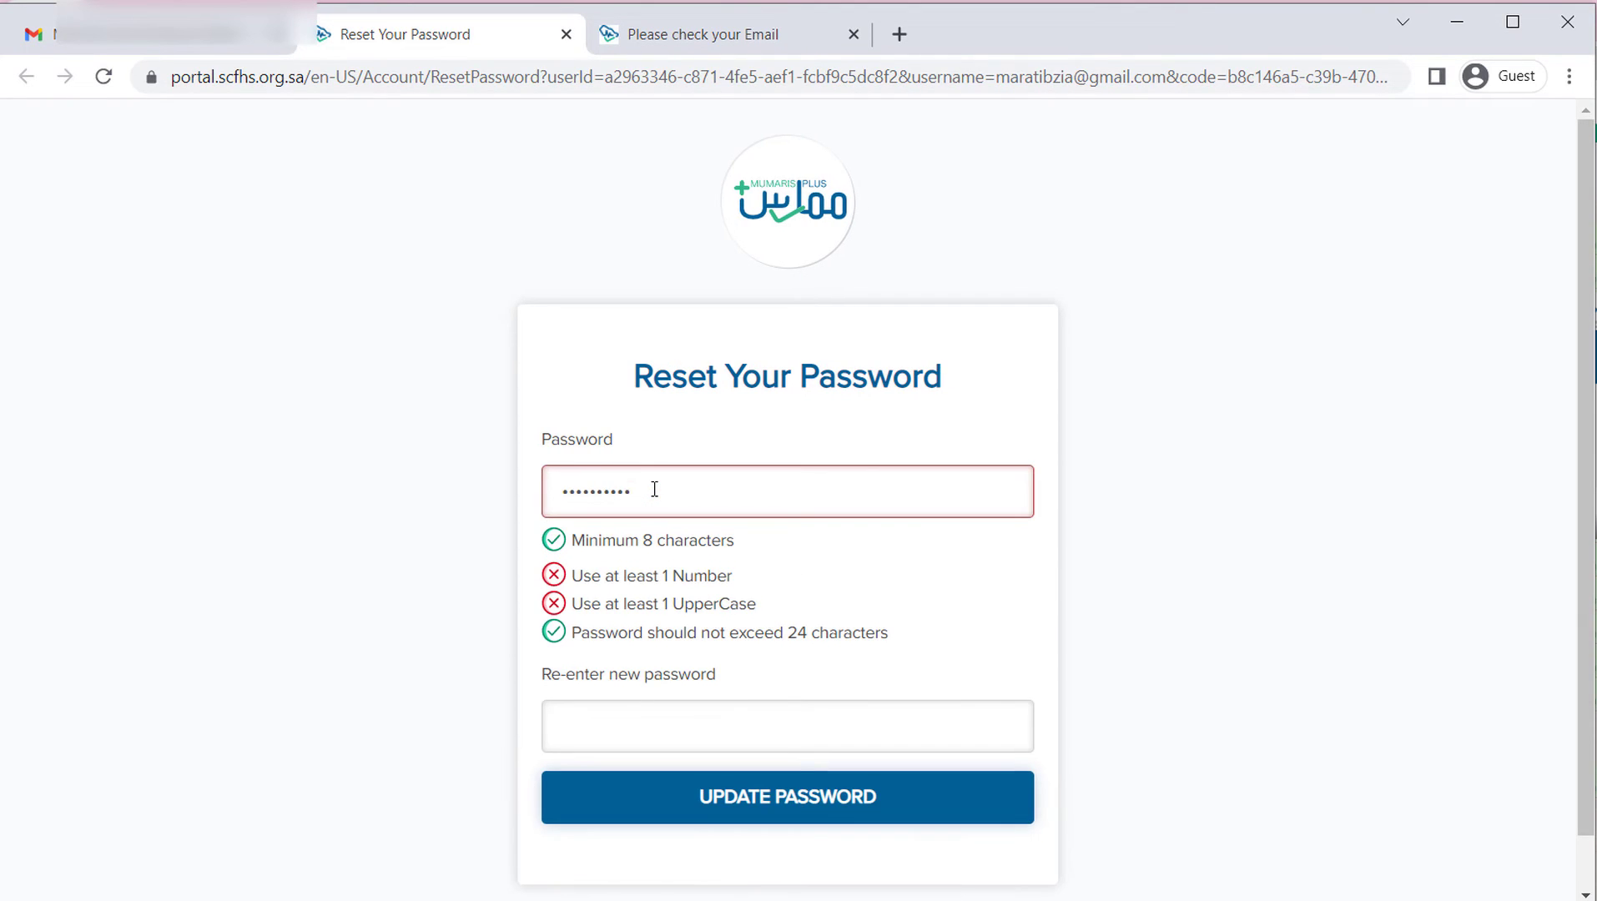
{"action": "key", "text": "Tab"}
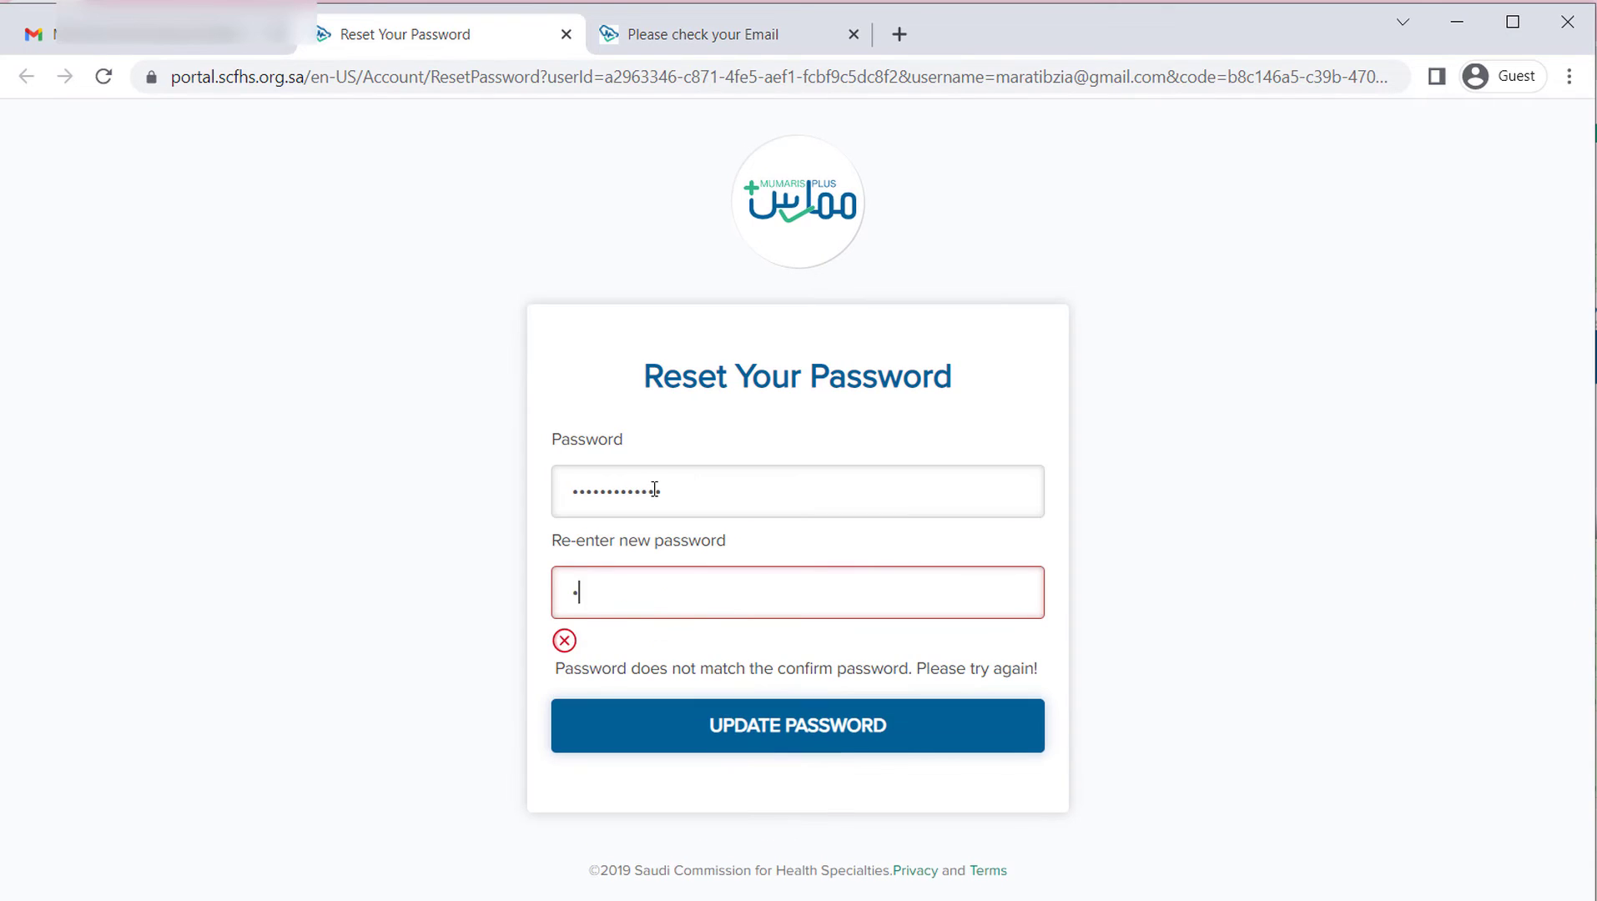
{"action": "left_click", "coordinate": [775, 672]}
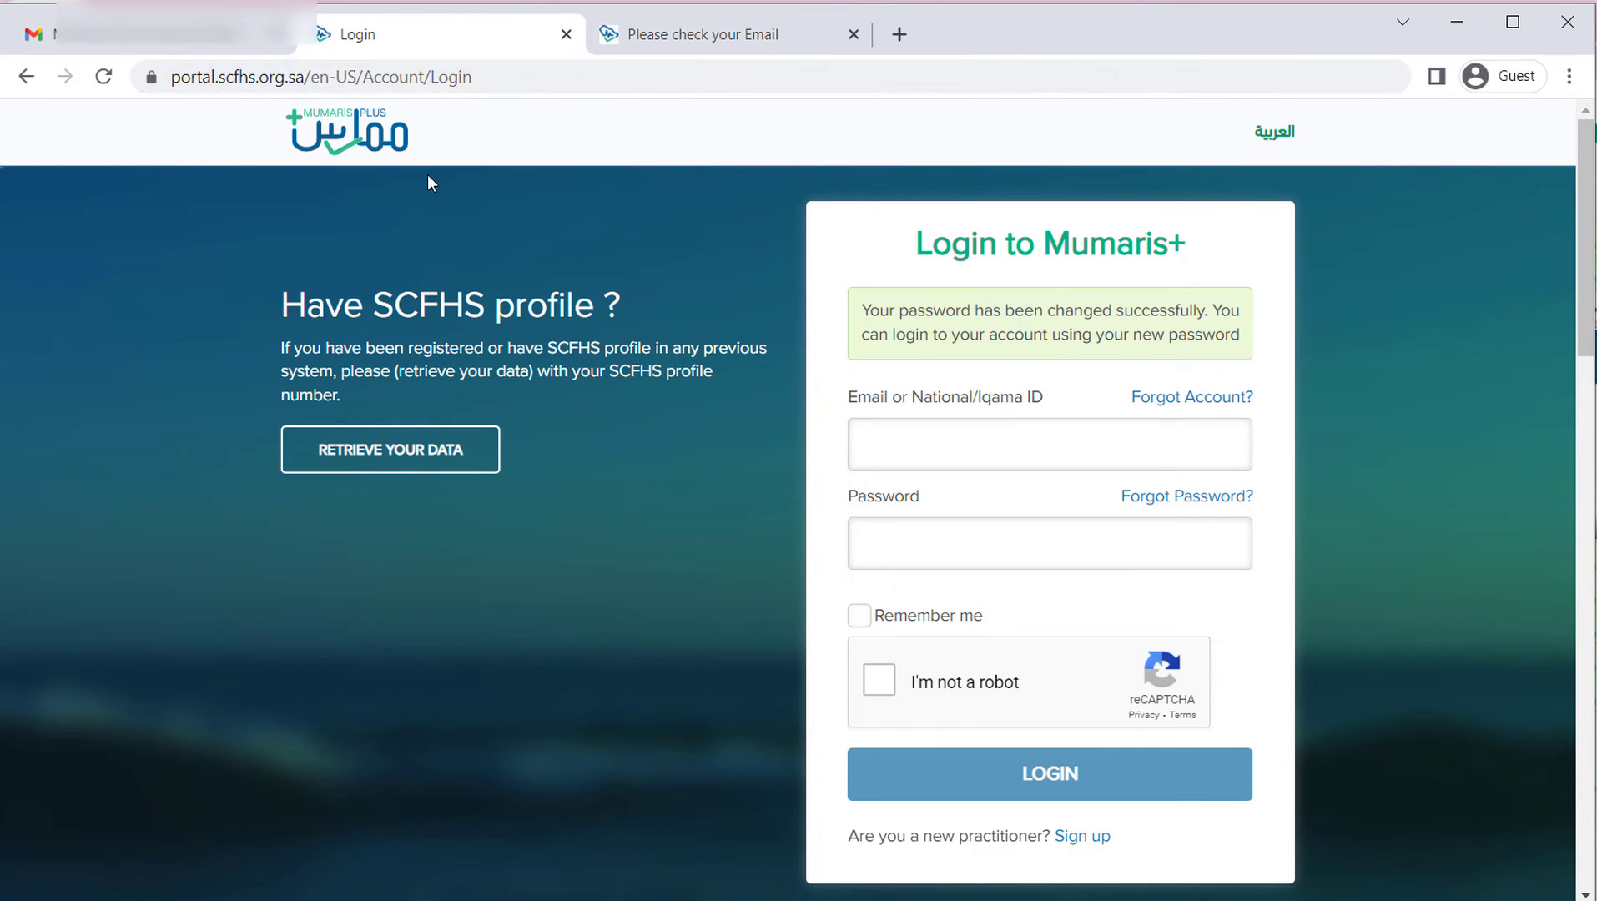
- Open the Password Reset Successfully email in Gmail and follow its Login link
{"action": "left_click", "coordinate": [144, 35]}
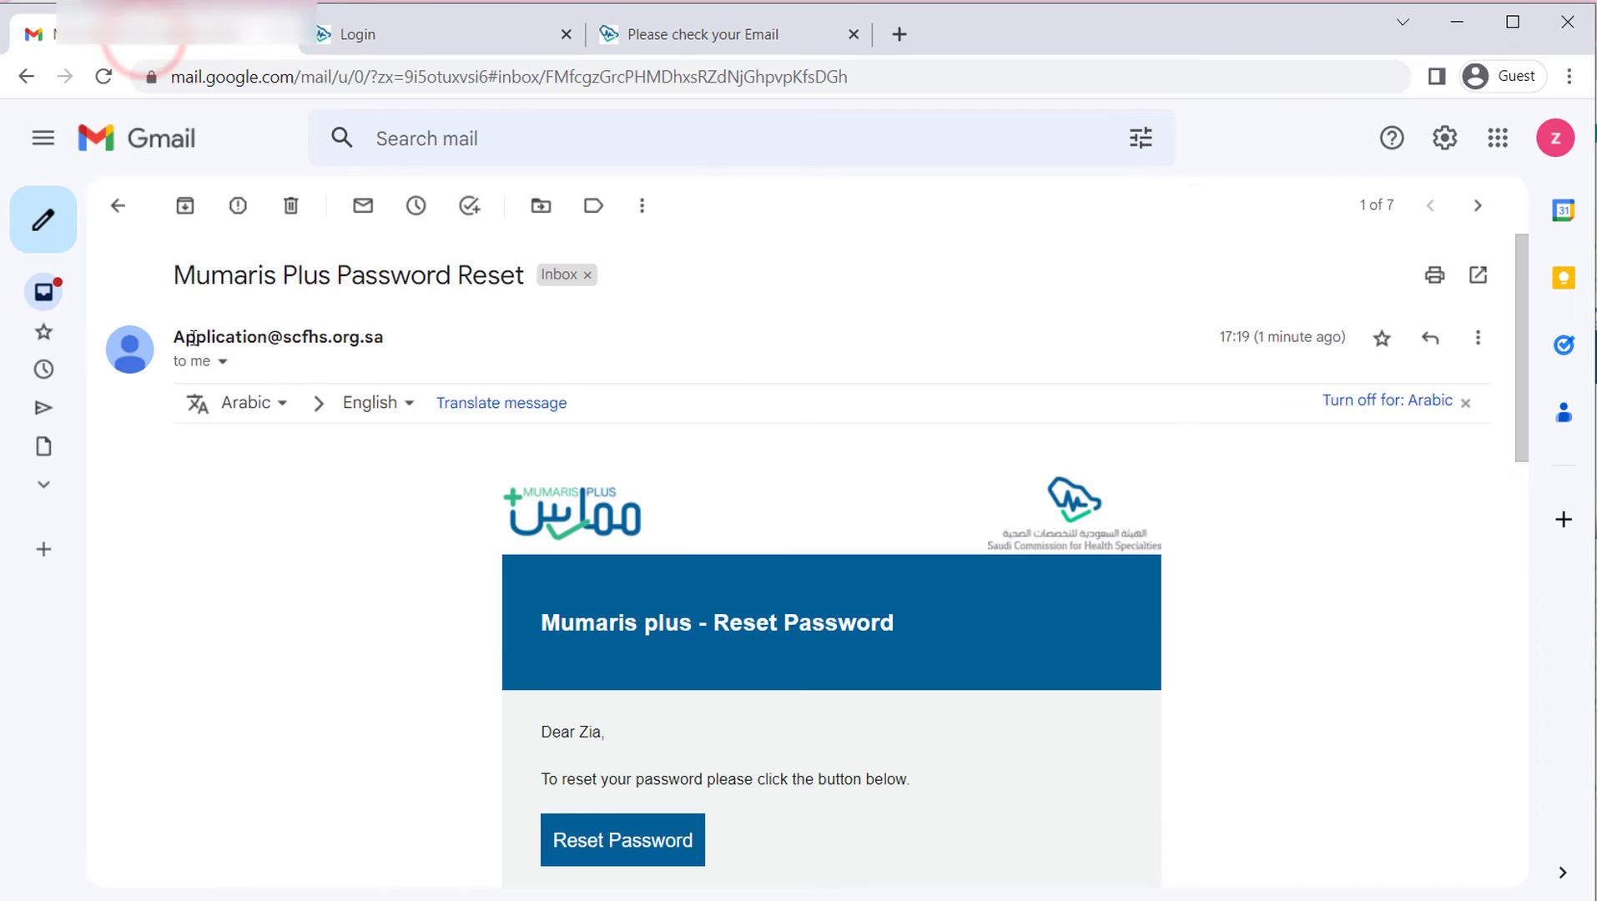
{"action": "left_click", "coordinate": [120, 207]}
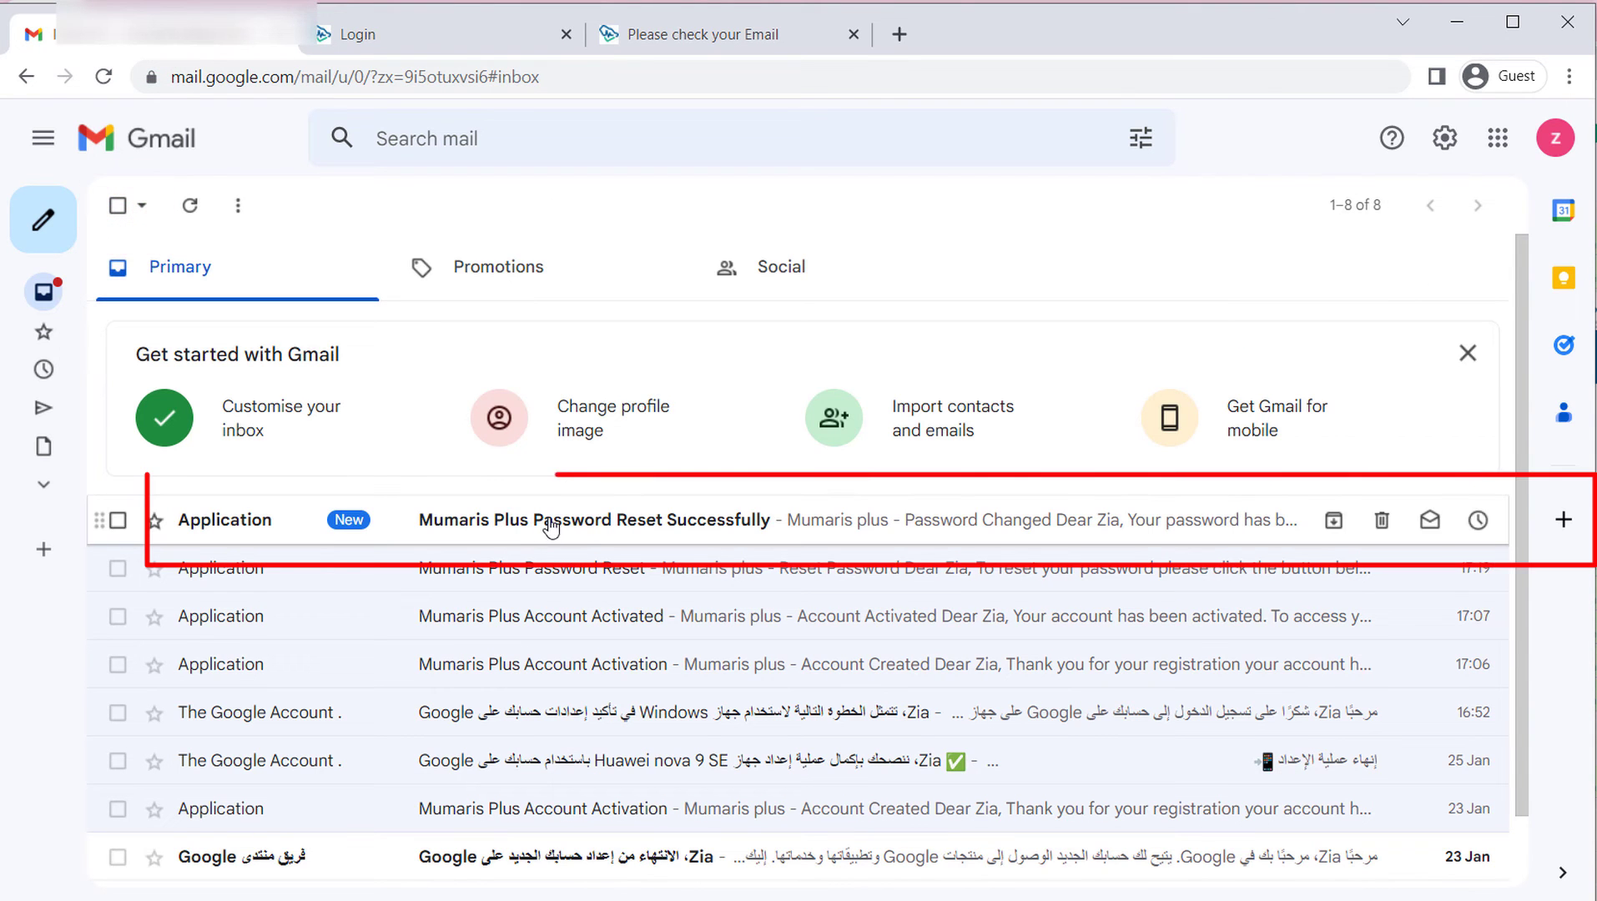
{"action": "left_click", "coordinate": [580, 522]}
{"action": "scroll", "coordinate": [585, 534], "scroll_direction": "down", "scroll_amount": 3}
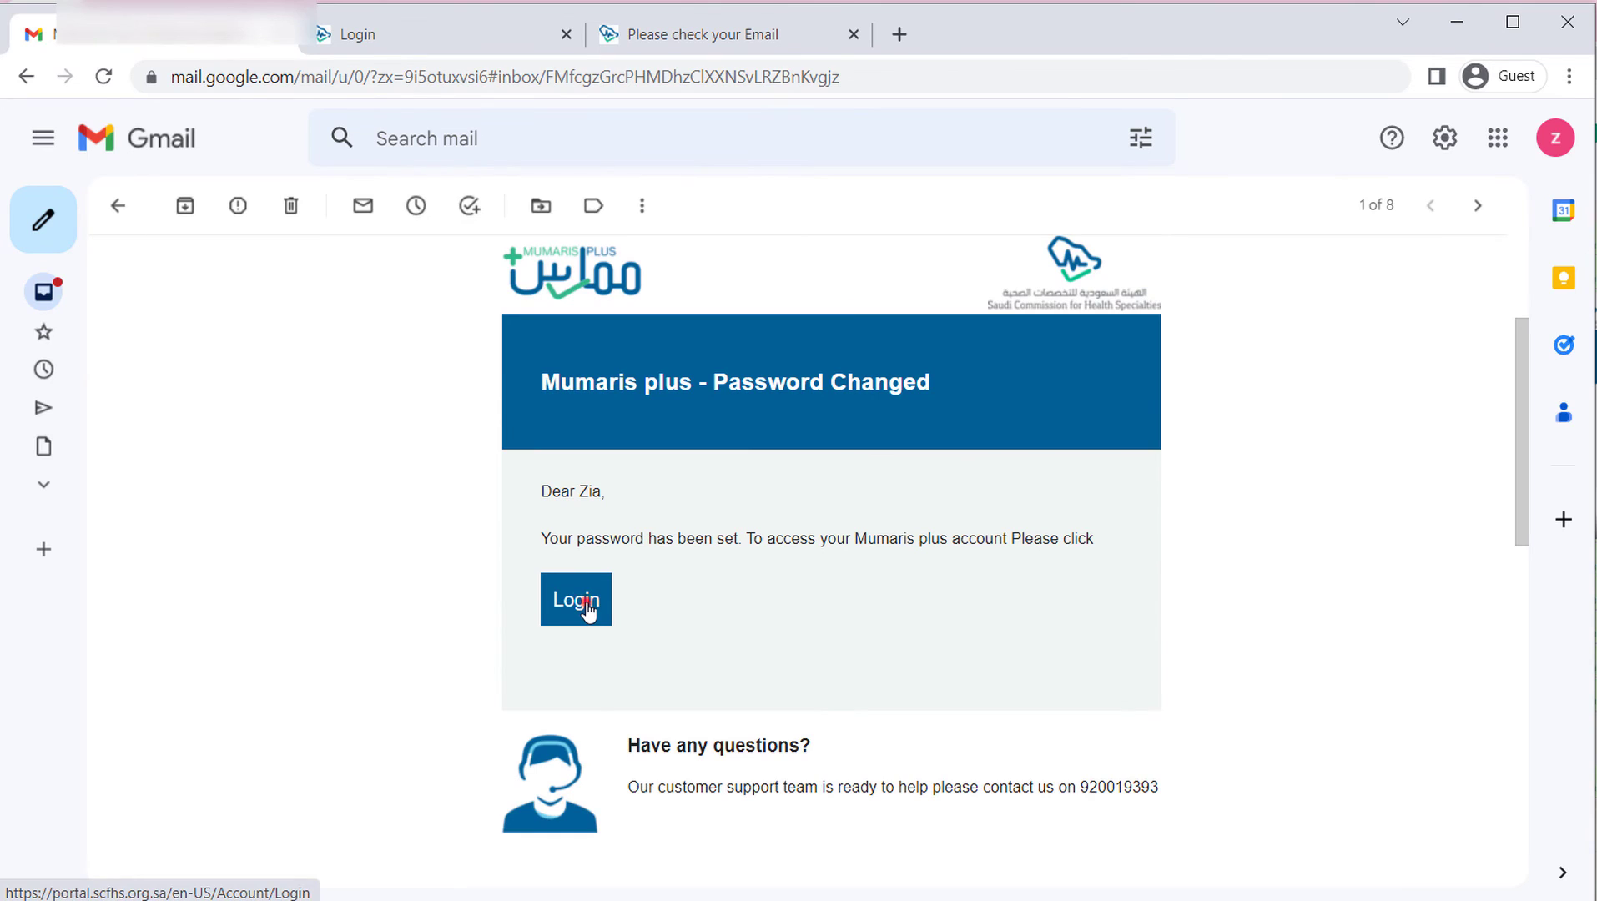
{"action": "left_click", "coordinate": [587, 608]}
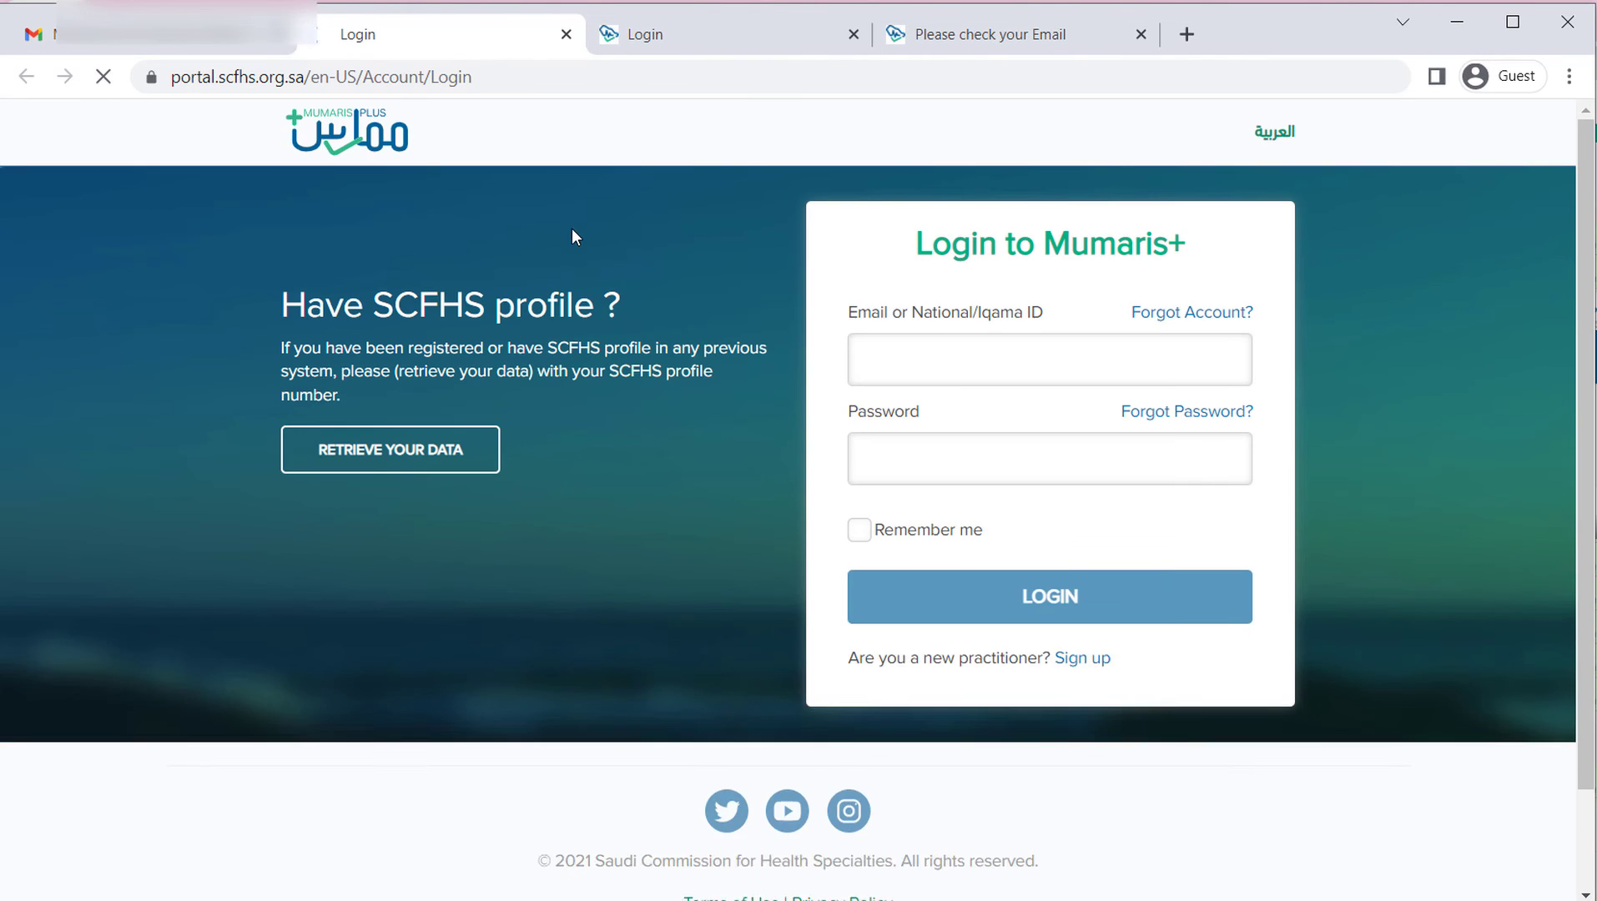
- Sign in with the pasted email and new password, passing reCAPTCHA
{"action": "left_click", "coordinate": [945, 354]}
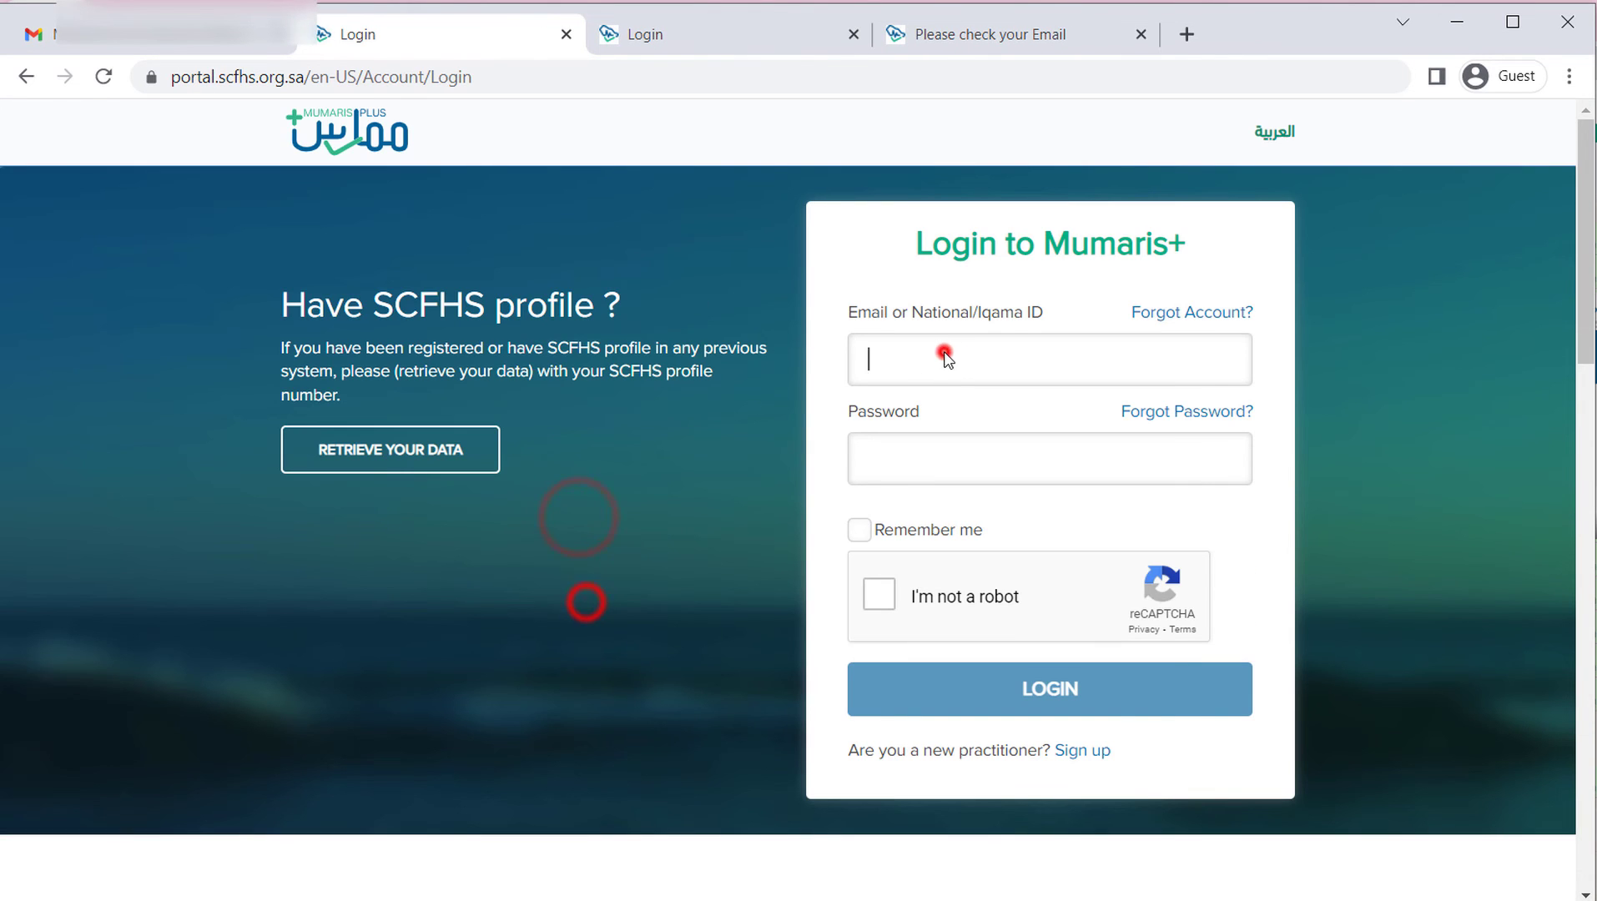
{"action": "key", "text": "ctrl+v"}
{"action": "left_click", "coordinate": [1043, 458]}
{"action": "key", "text": "ctrl+v"}
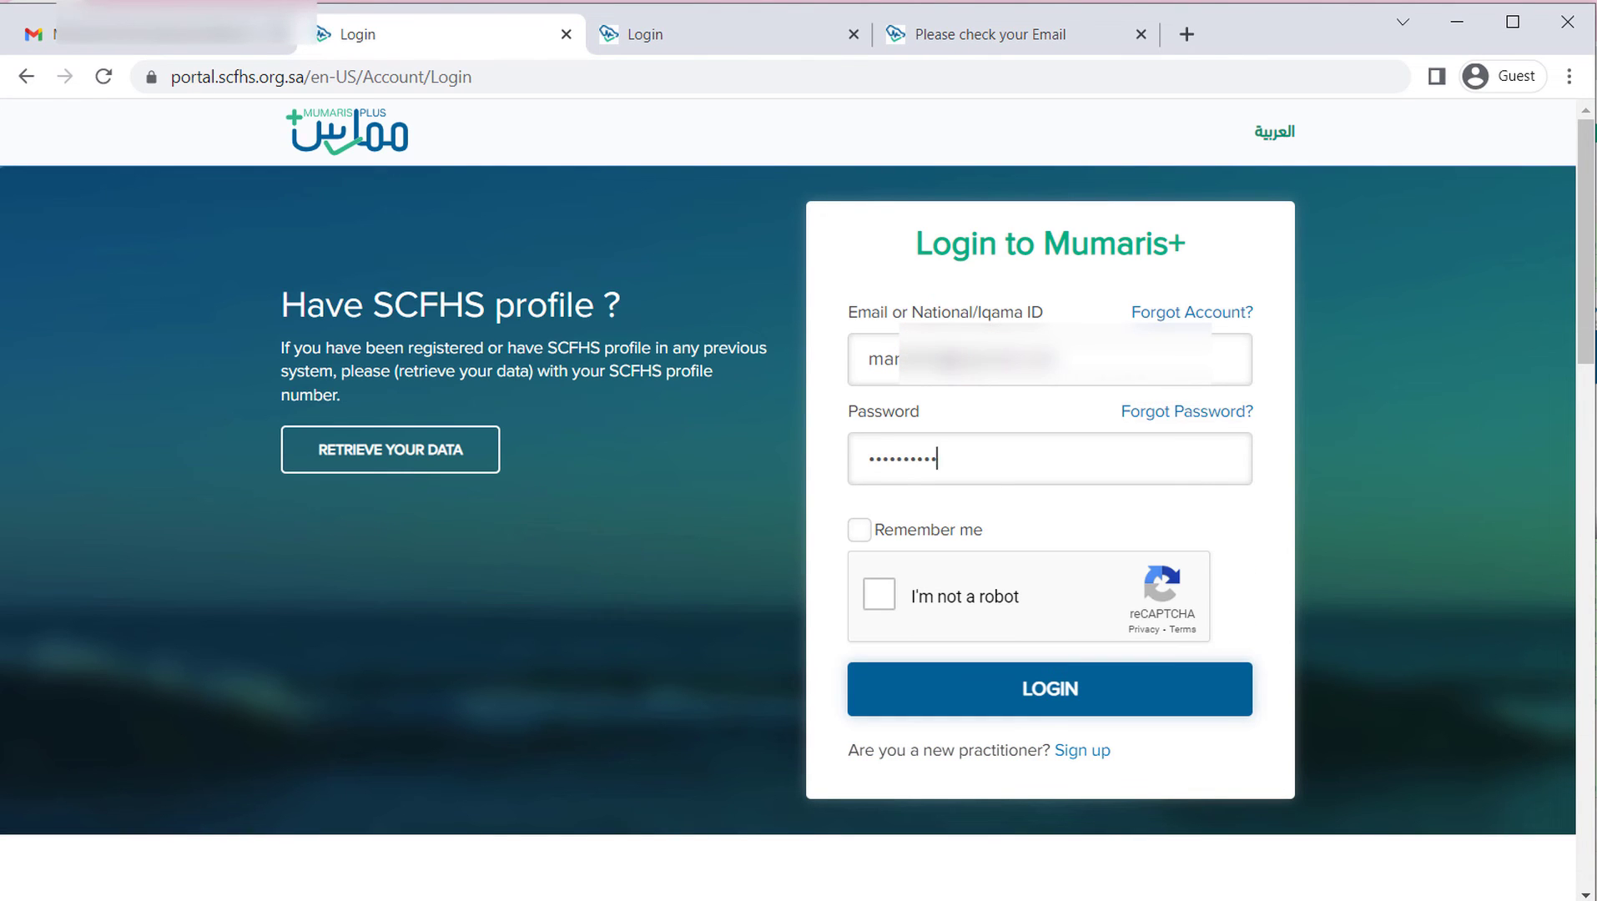
{"action": "left_click", "coordinate": [880, 596]}
{"action": "left_click", "coordinate": [1010, 693]}
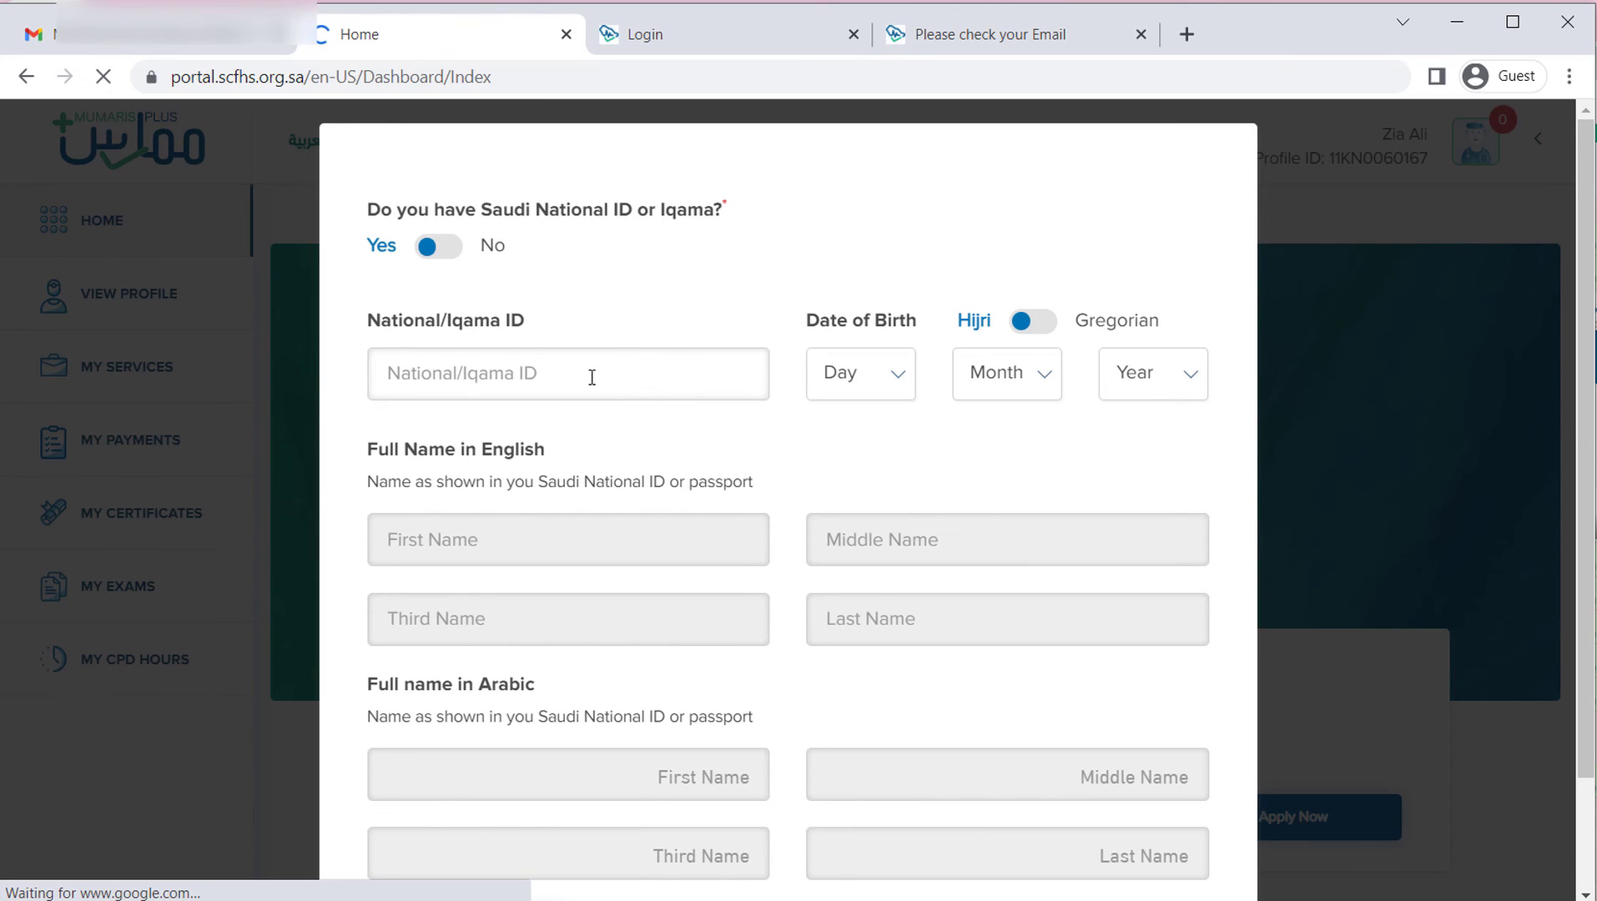
- Scroll down My Profile through Personal Information to the Passport details
{"action": "scroll", "coordinate": [592, 377], "scroll_direction": "down", "scroll_amount": 2}
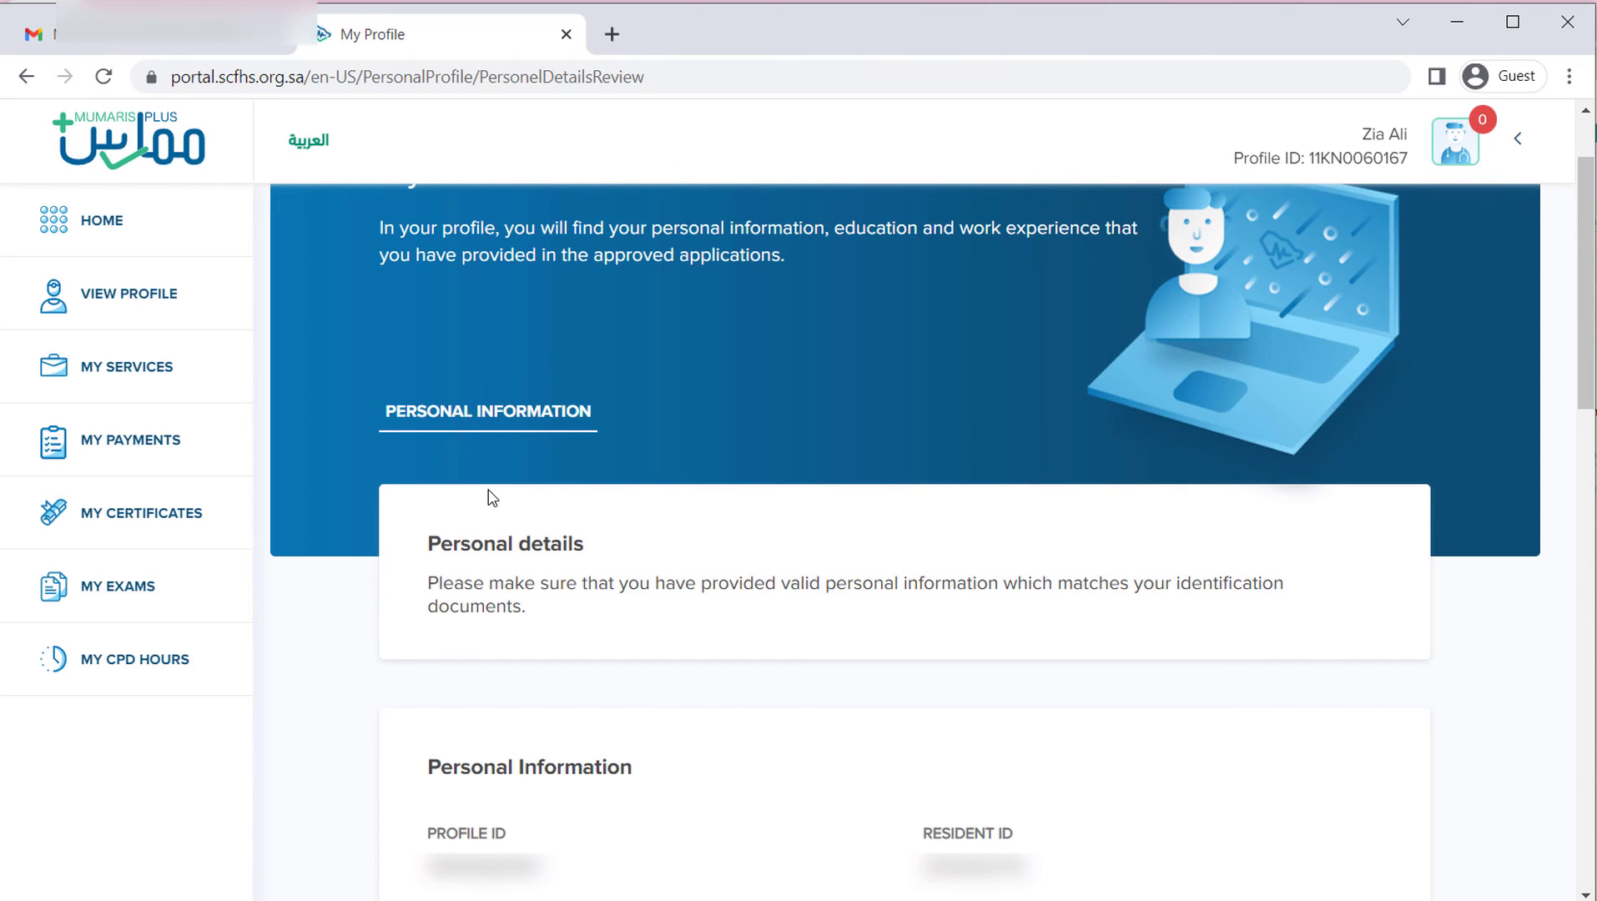
{"action": "scroll", "coordinate": [492, 499], "scroll_direction": "down", "scroll_amount": 7}
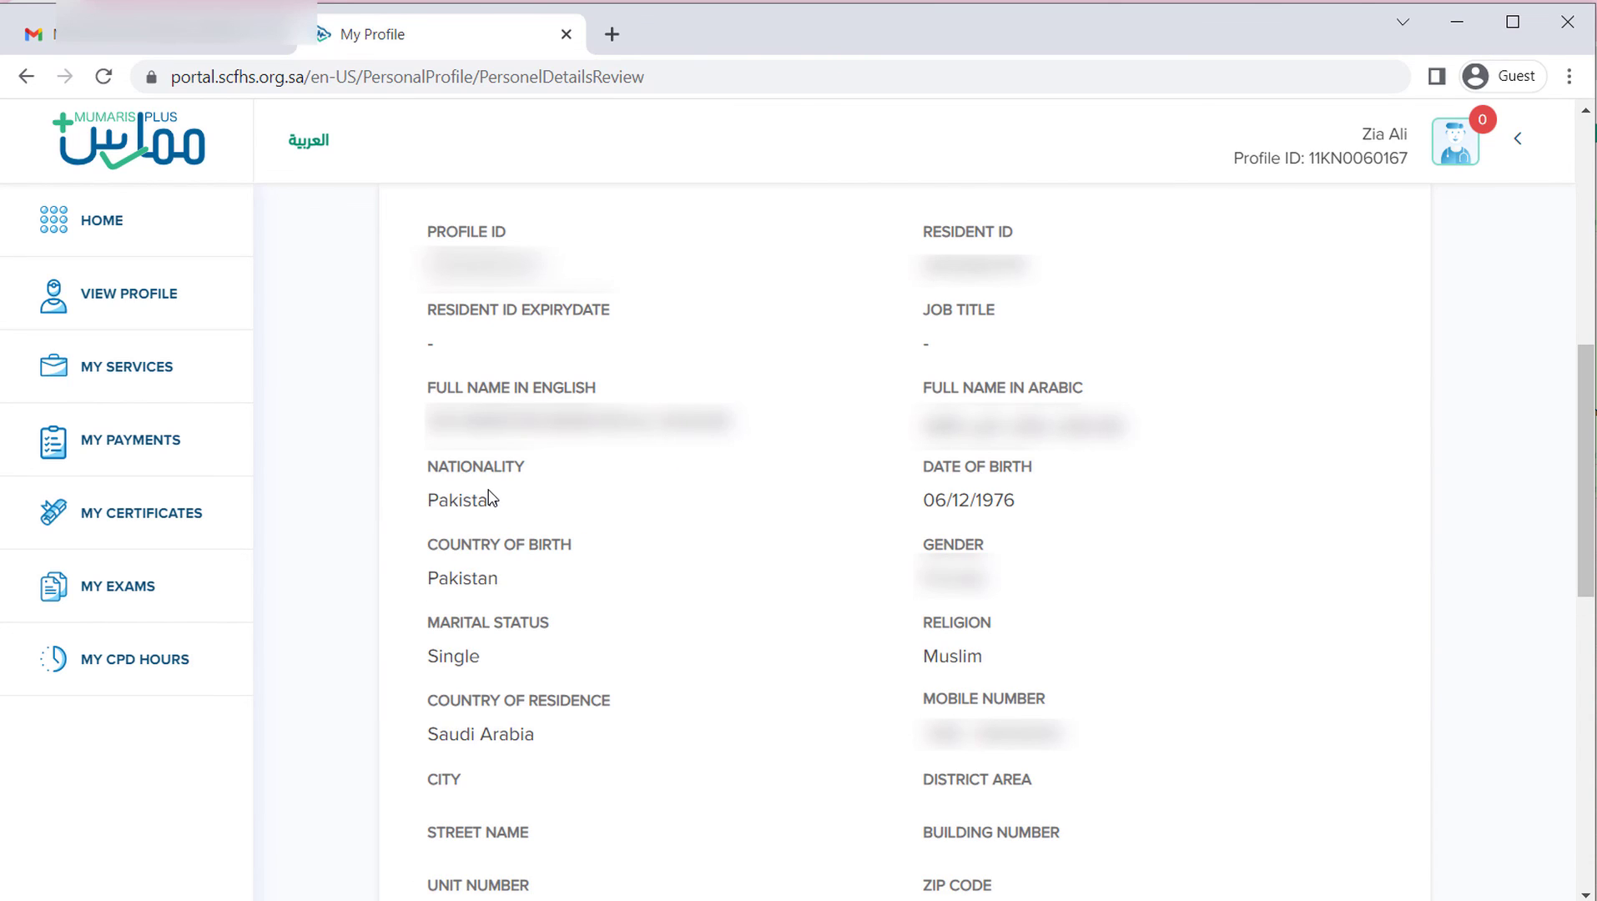
{"action": "scroll", "coordinate": [492, 498], "scroll_direction": "down", "scroll_amount": 8}
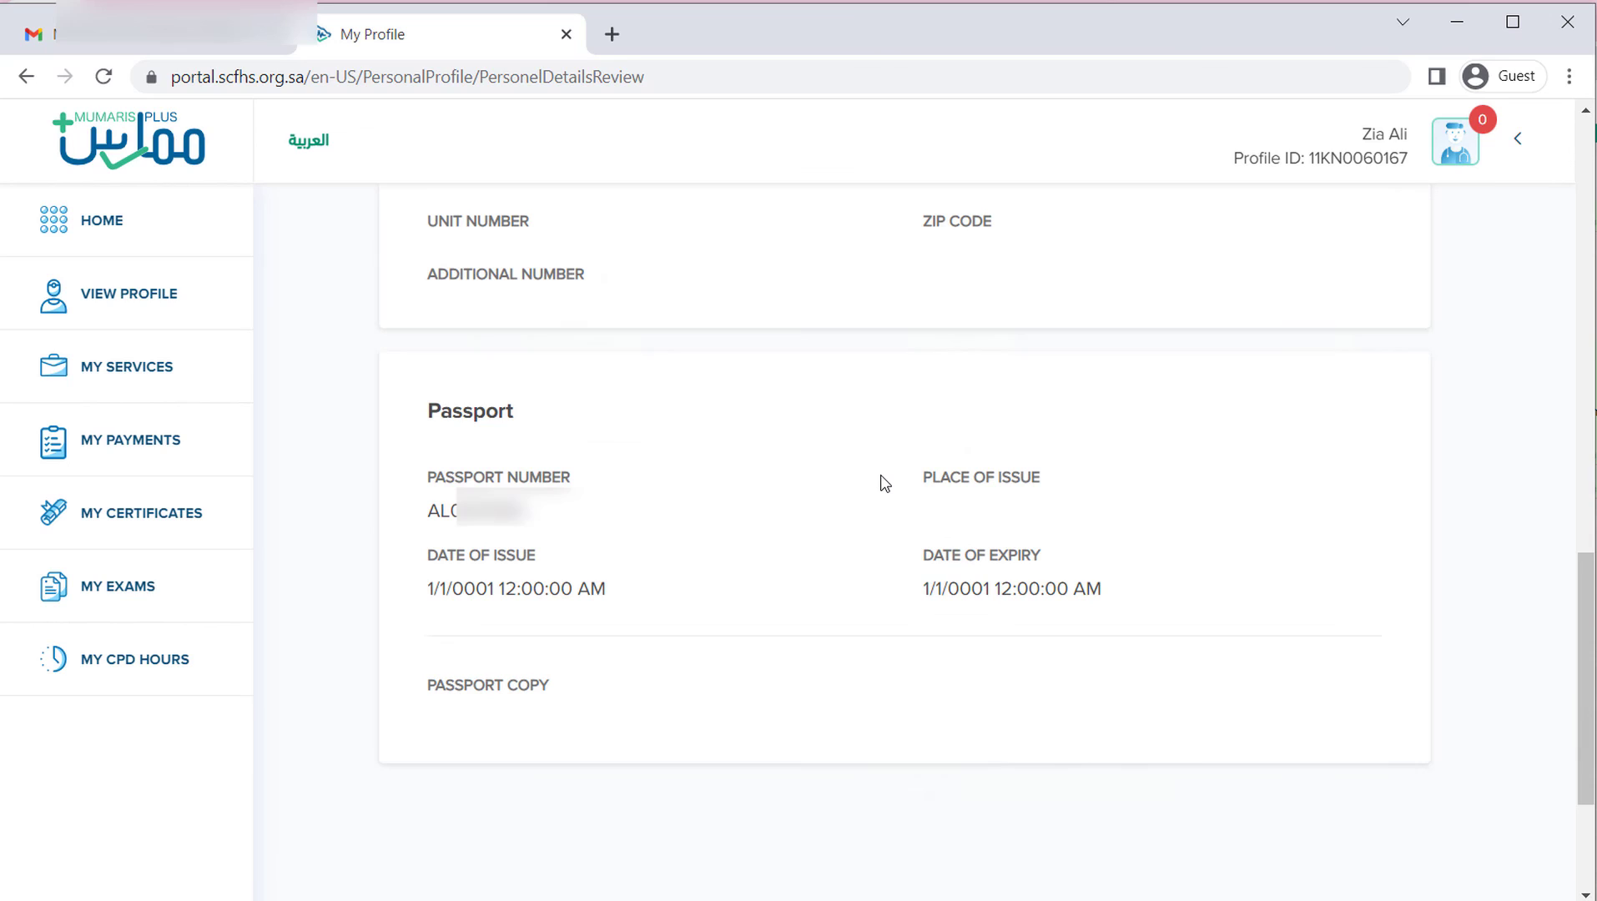